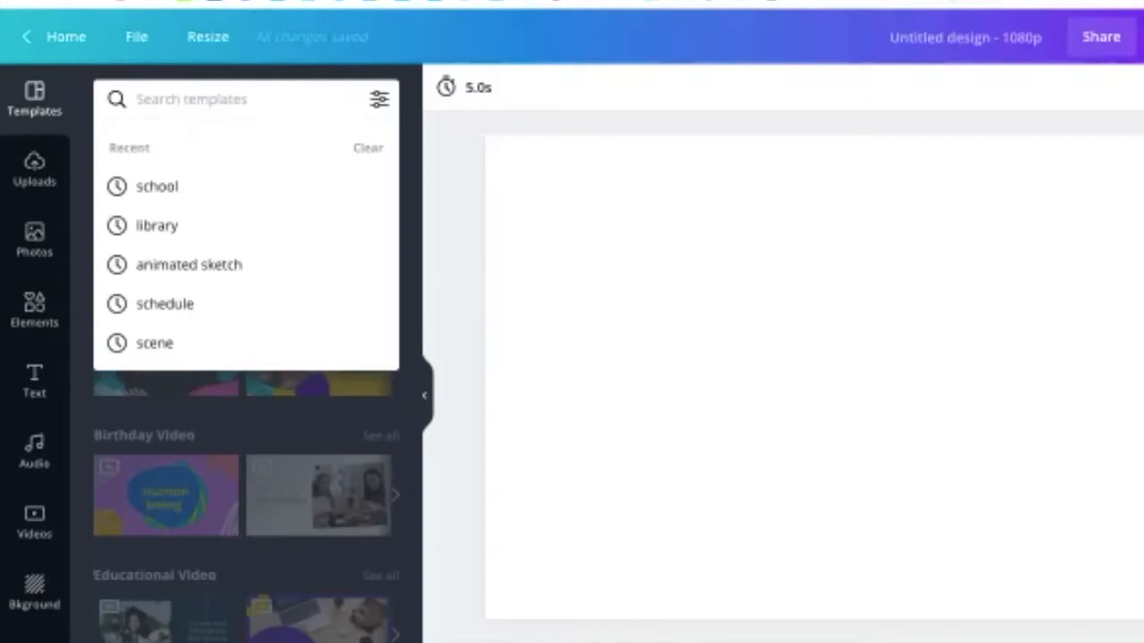
Search the templates for "school" and apply the one showing two children with colourful pots to the blank page.
key("Return")
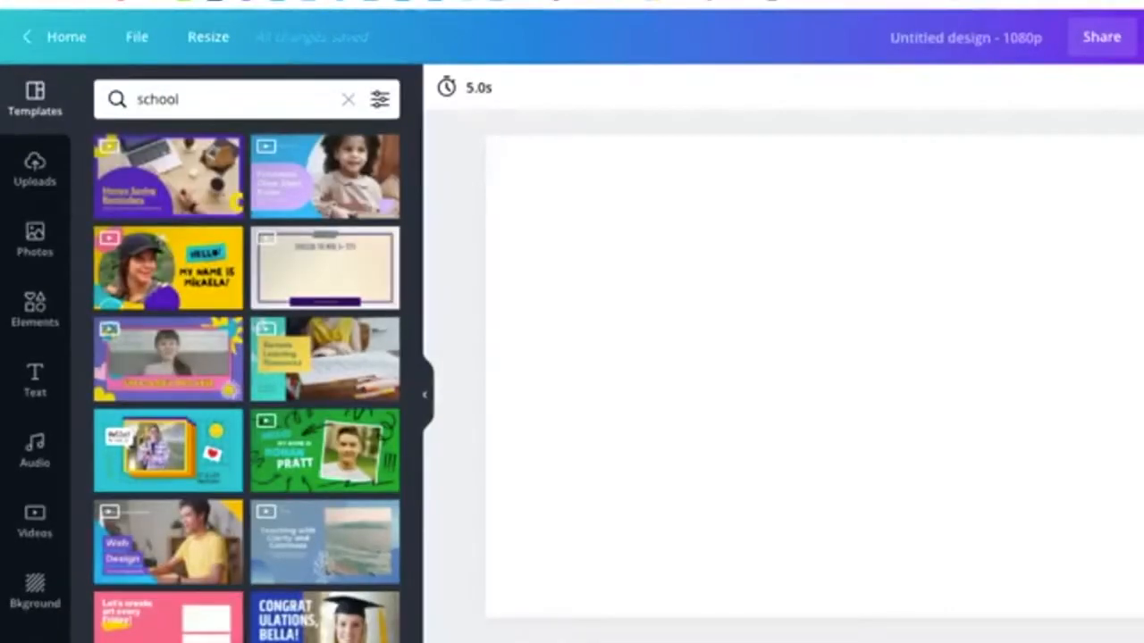
scroll(184, 454, "down", 3)
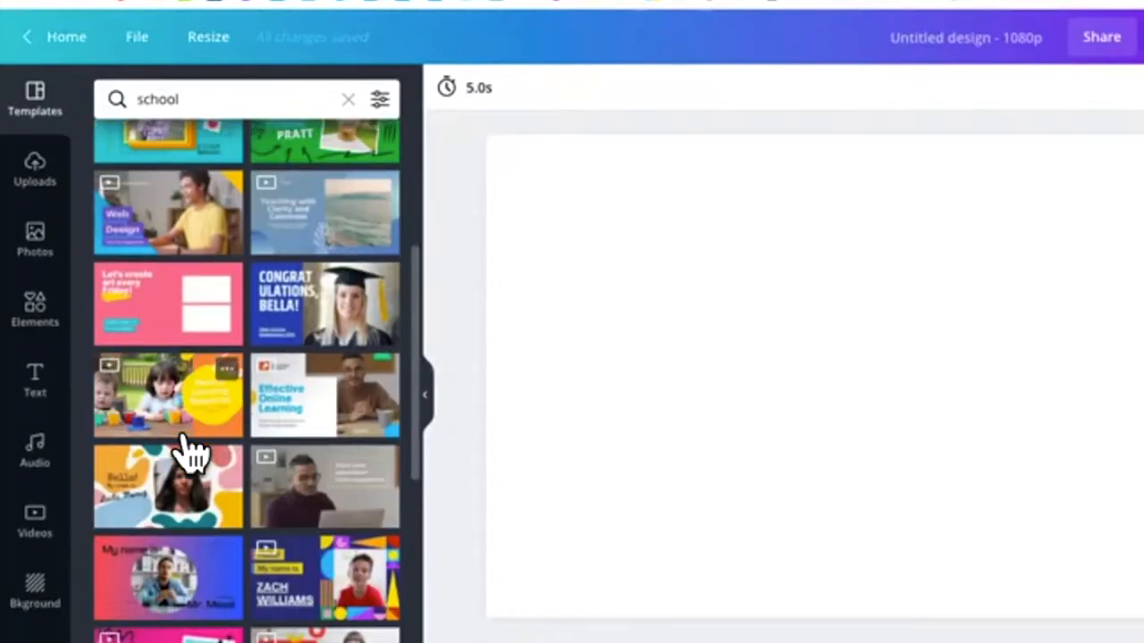
scroll(190, 454, "down", 2)
left_click(179, 278)
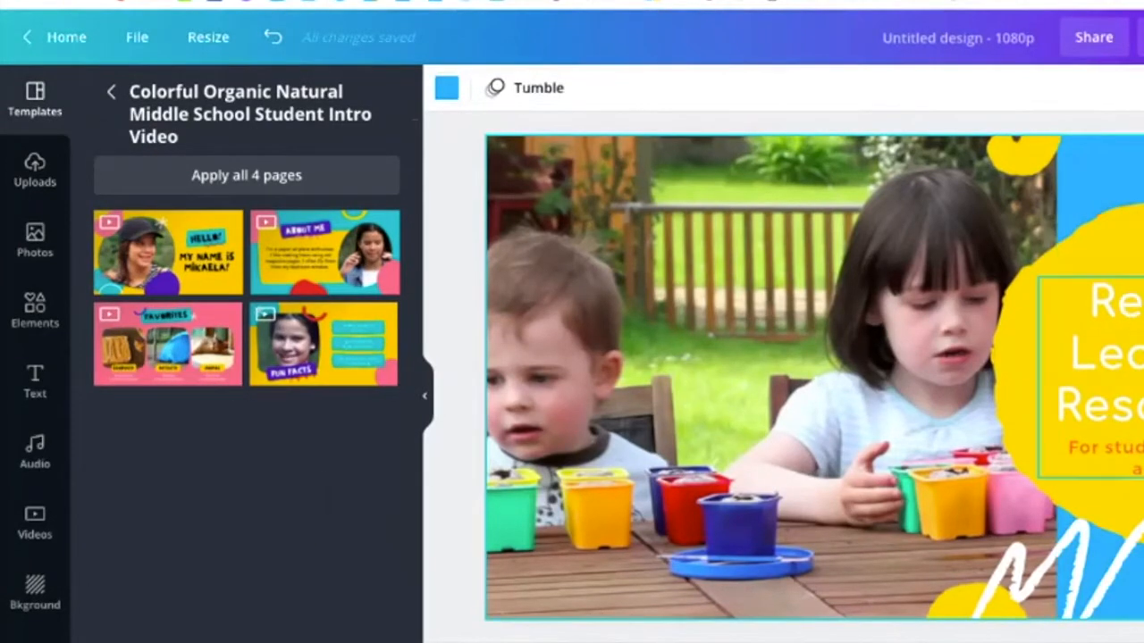
Replace the title text in the yellow shape with "The Kids in the Library".
double_click(1130, 354)
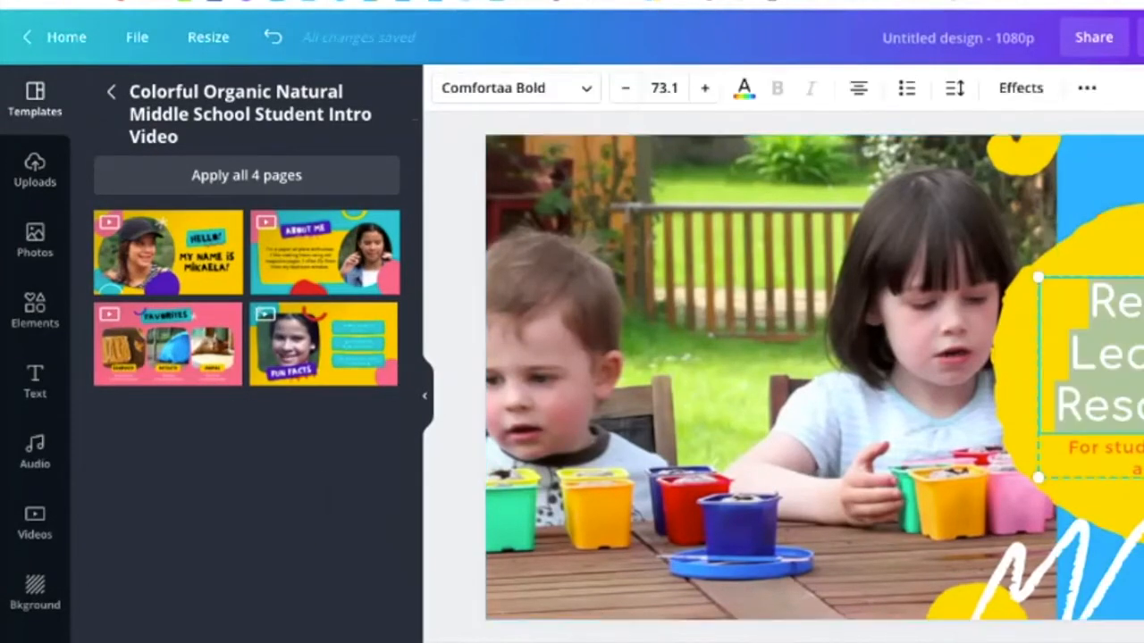
type("The ")
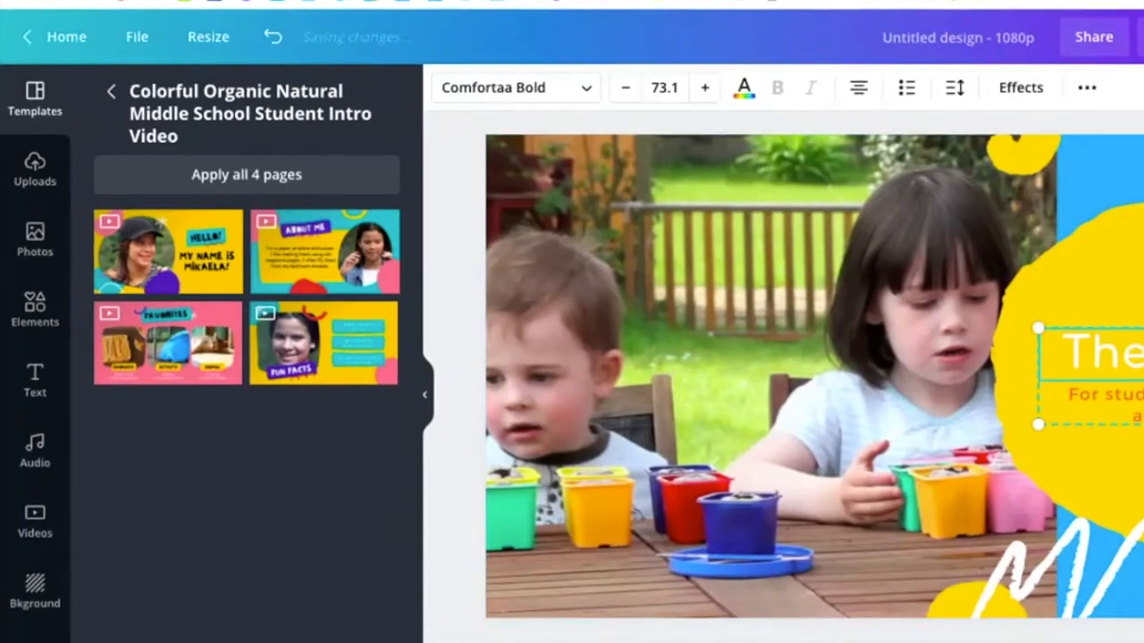
type("the L")
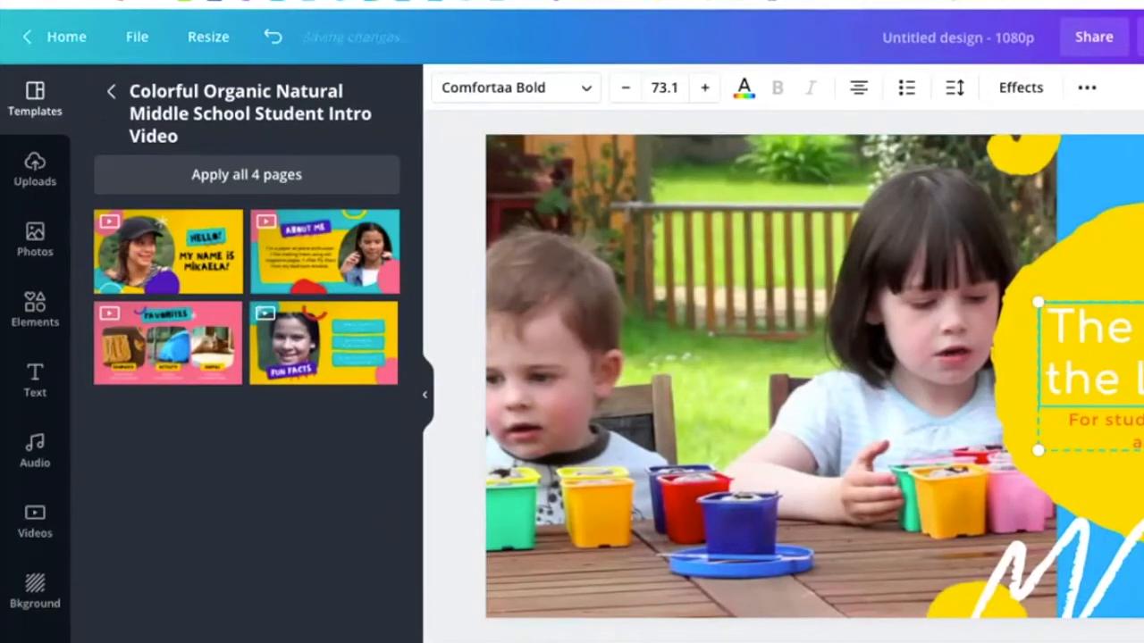
Replace the orange subtitle with text beginning "Set to th" and continuing on a second line with "Wheel".
left_click(1133, 431)
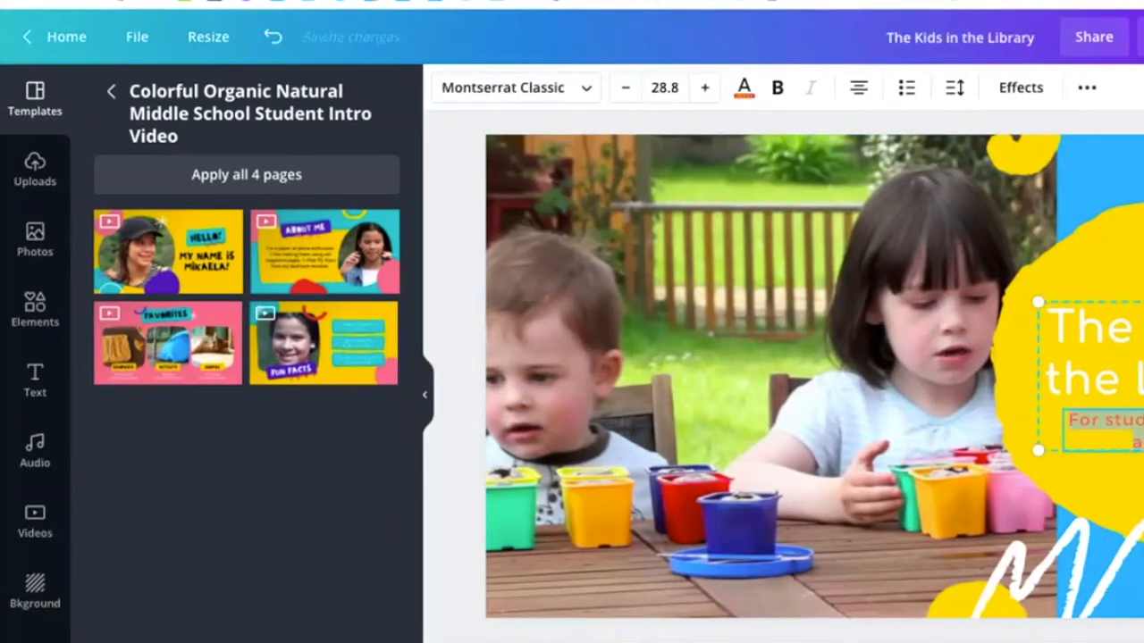
key("BackSpace")
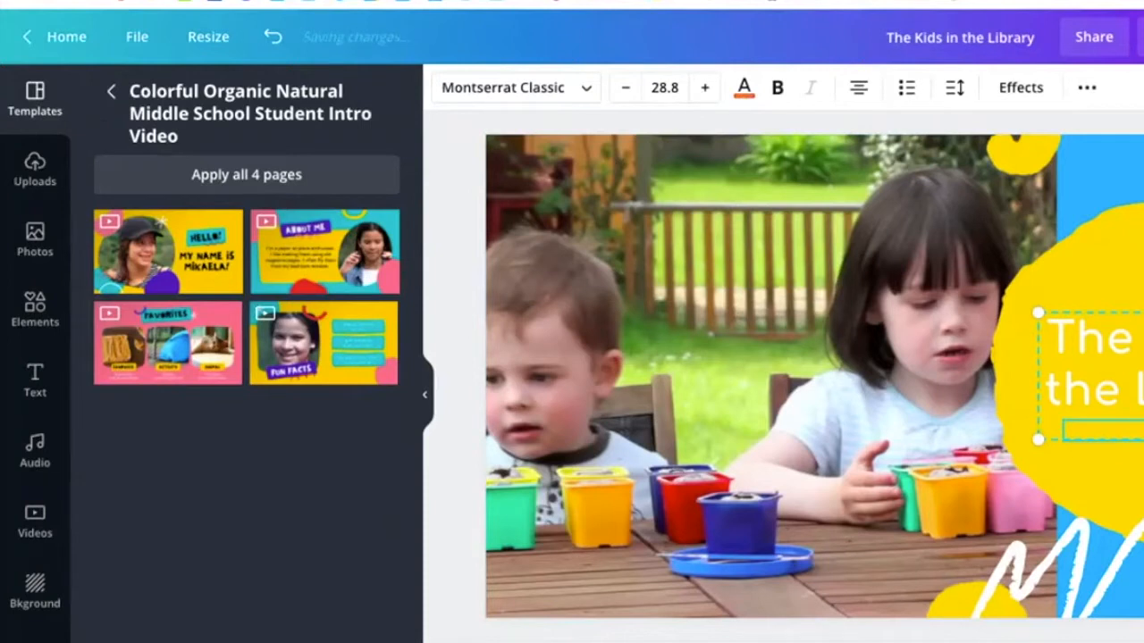
type("Set to th")
type("Whe")
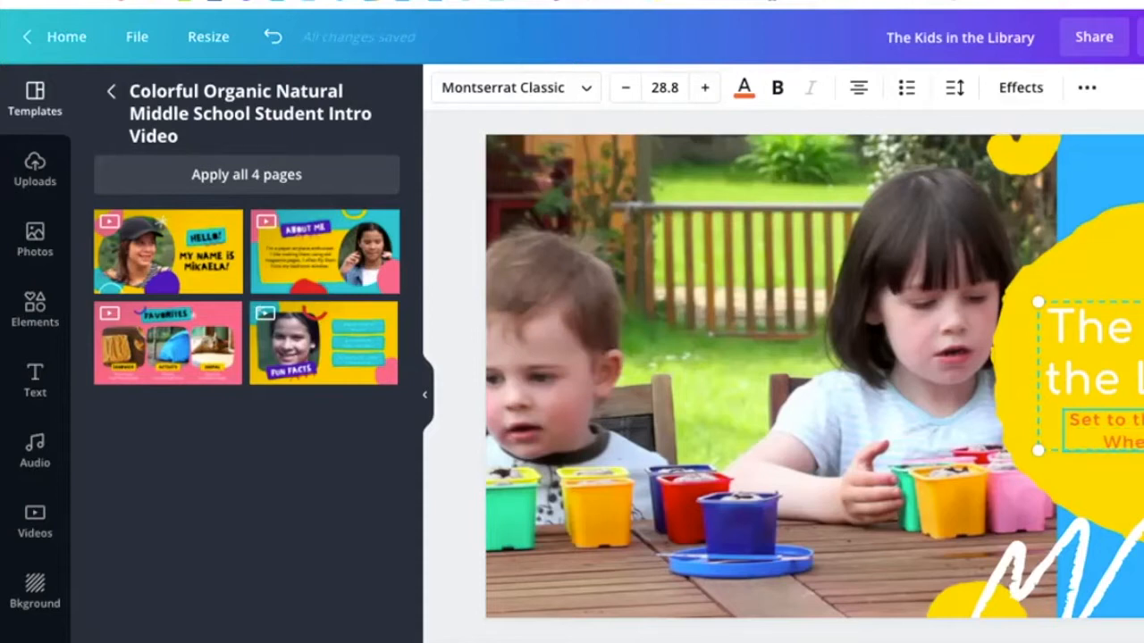
key("BackSpace")
key("BackSpace")
type("us")
Preview the video of the two children and delete it from the page.
left_click(813, 413)
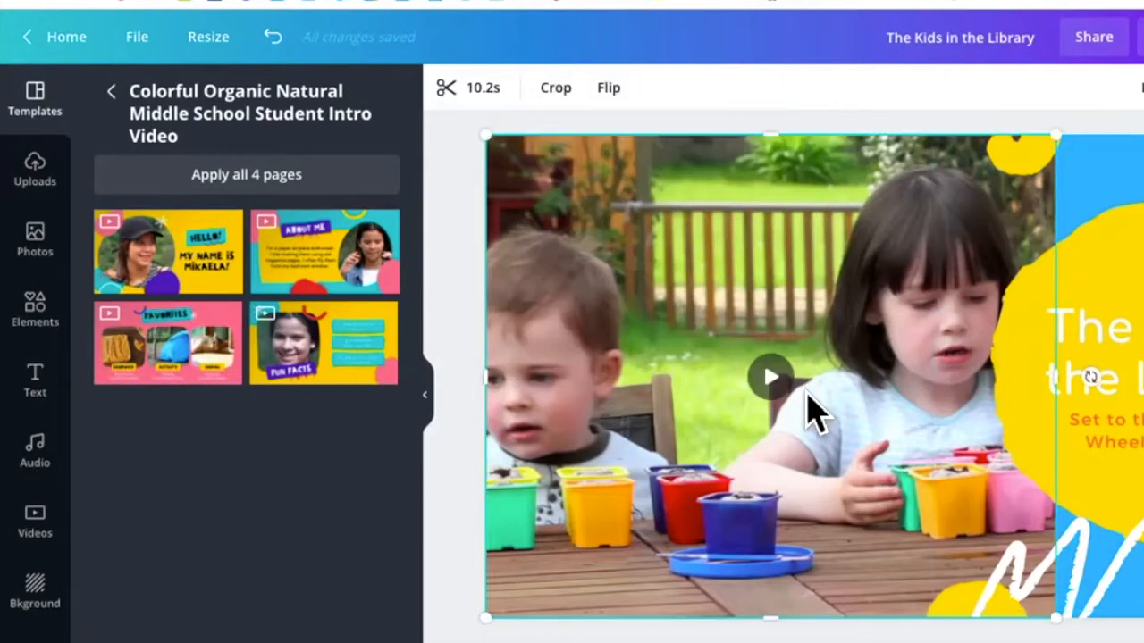
left_click(772, 380)
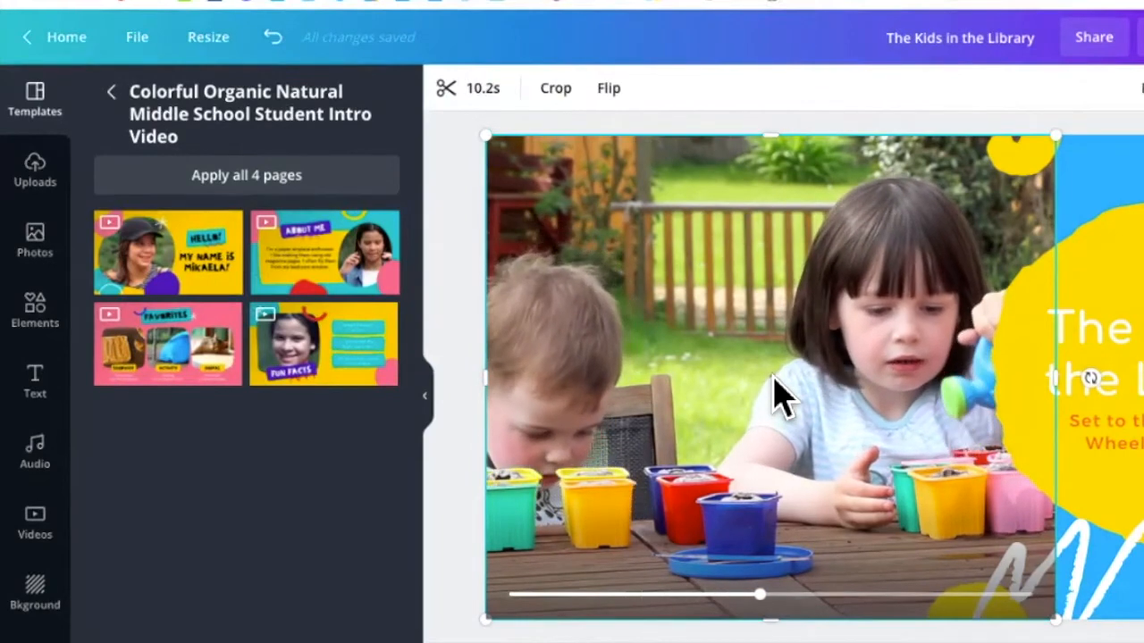
key("Delete")
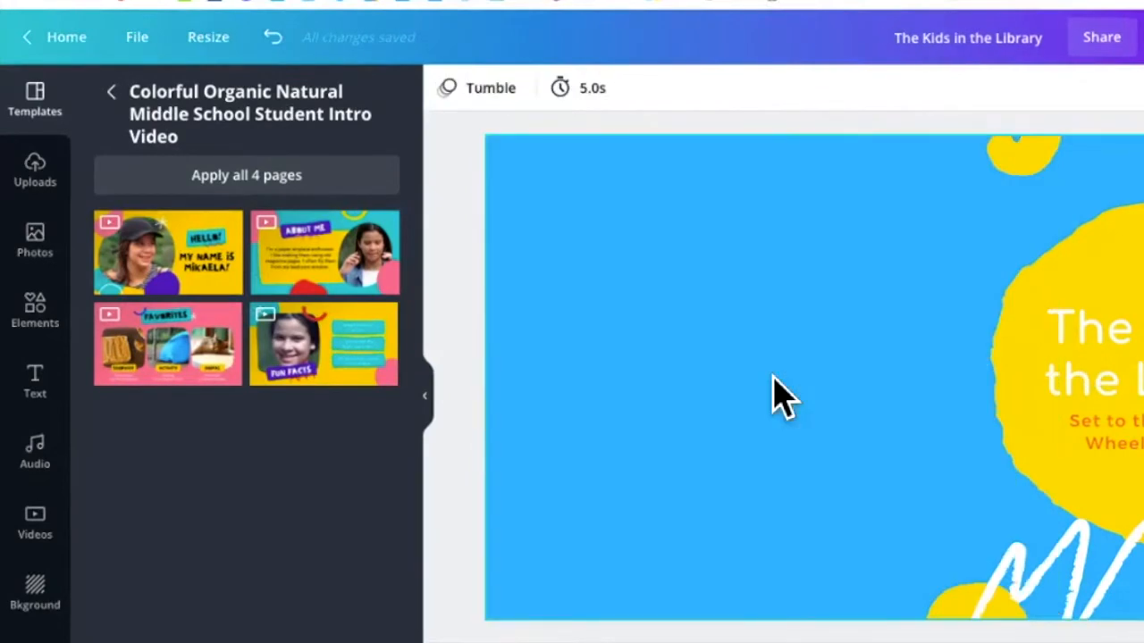
Search the videos for "school", add the notebook clip with the word SCHOOL, and place it beside the yellow title shape.
left_click(35, 522)
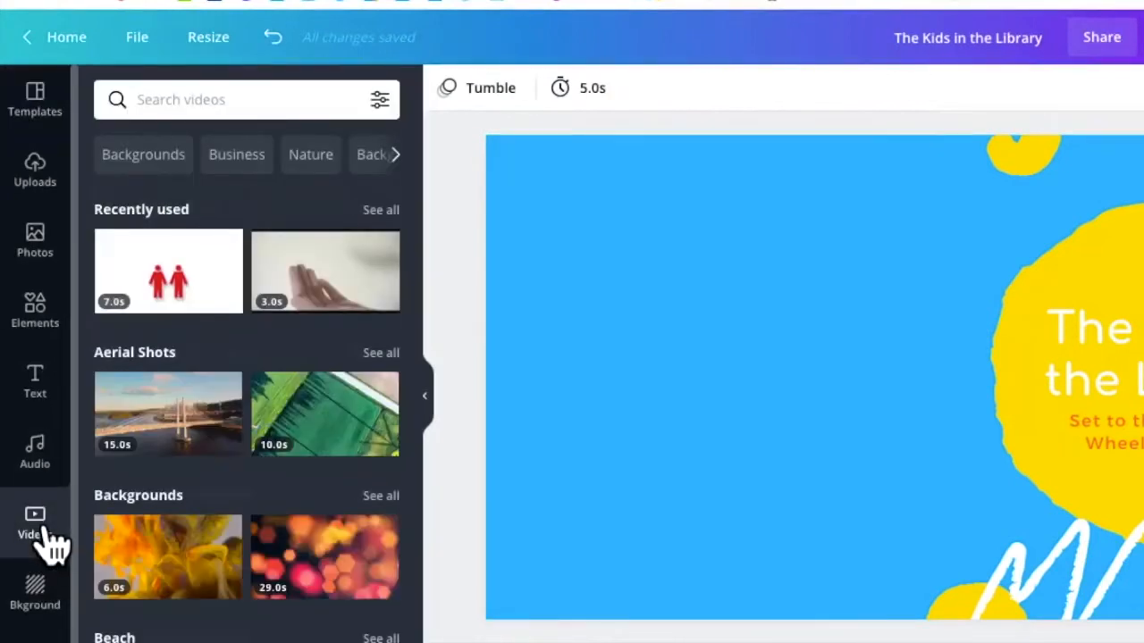
left_click(268, 95)
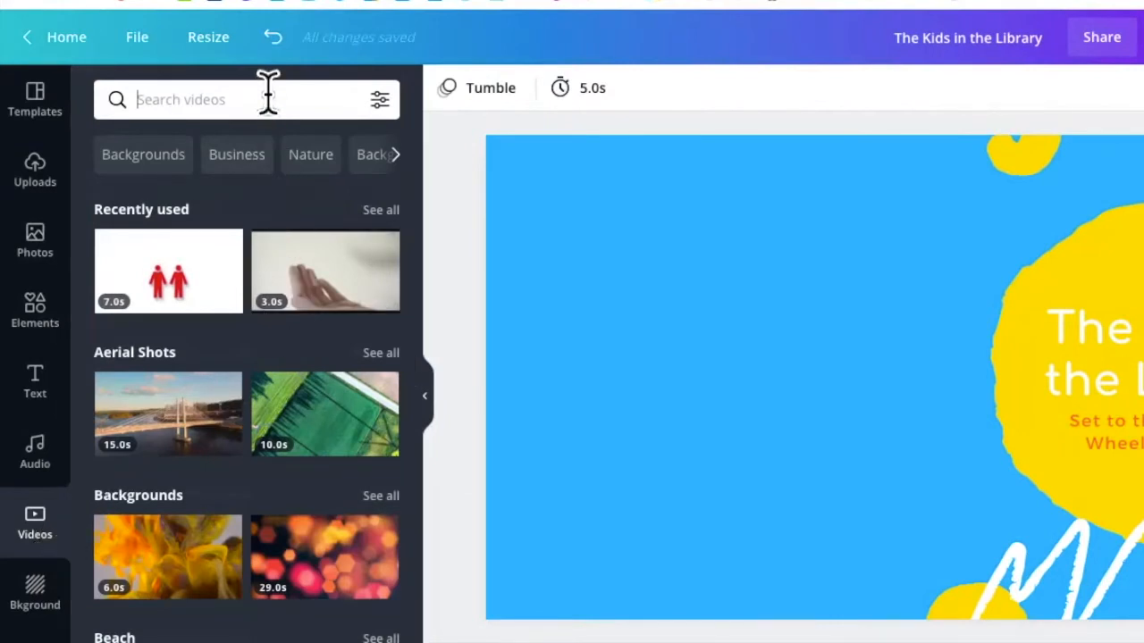
type("school")
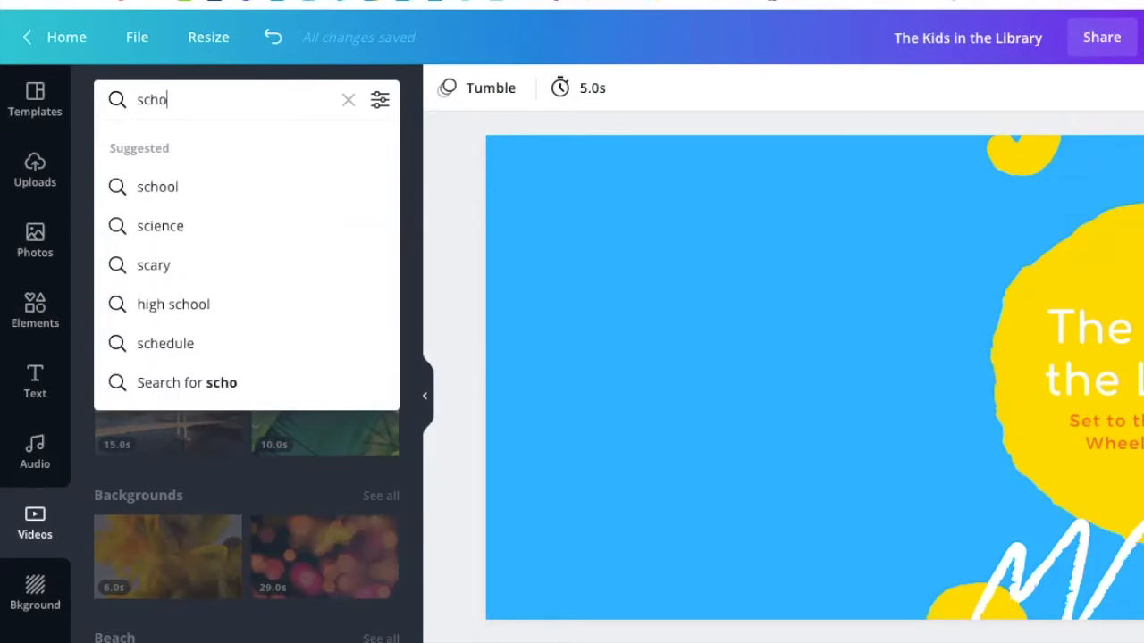
key("Return")
scroll(192, 416, "down", 5)
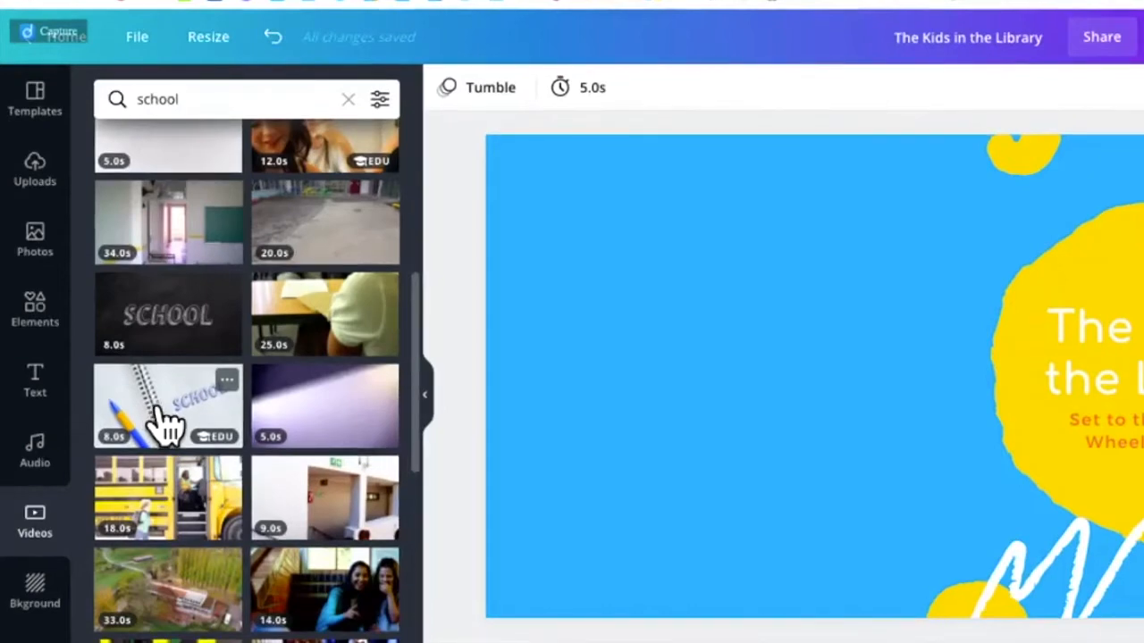
left_click(166, 420)
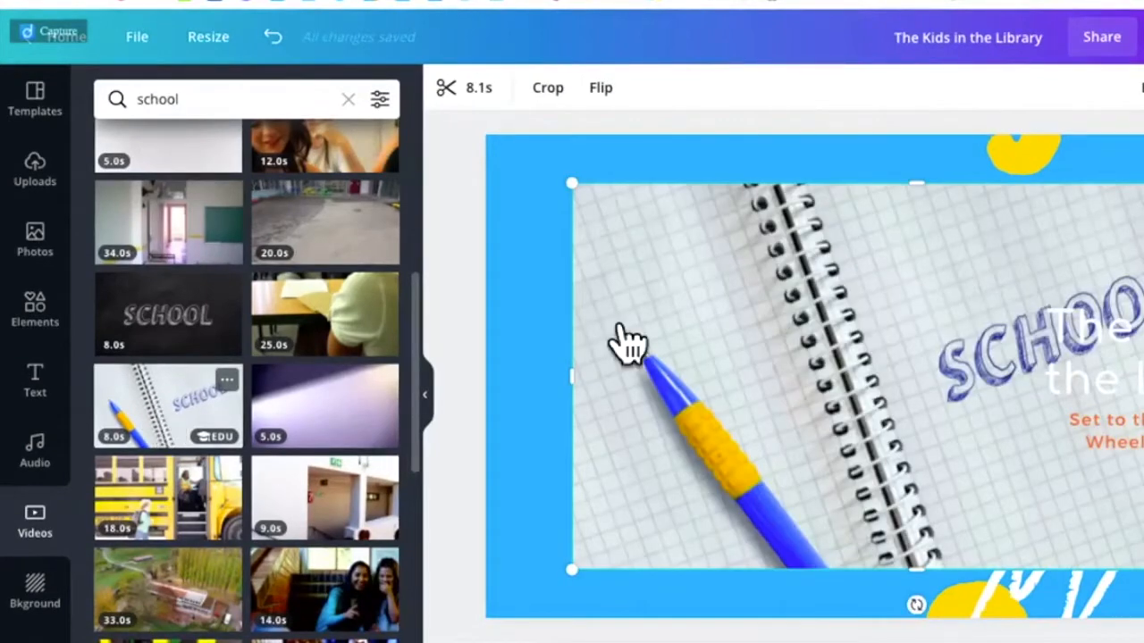
left_click_drag(905, 294, 544, 260)
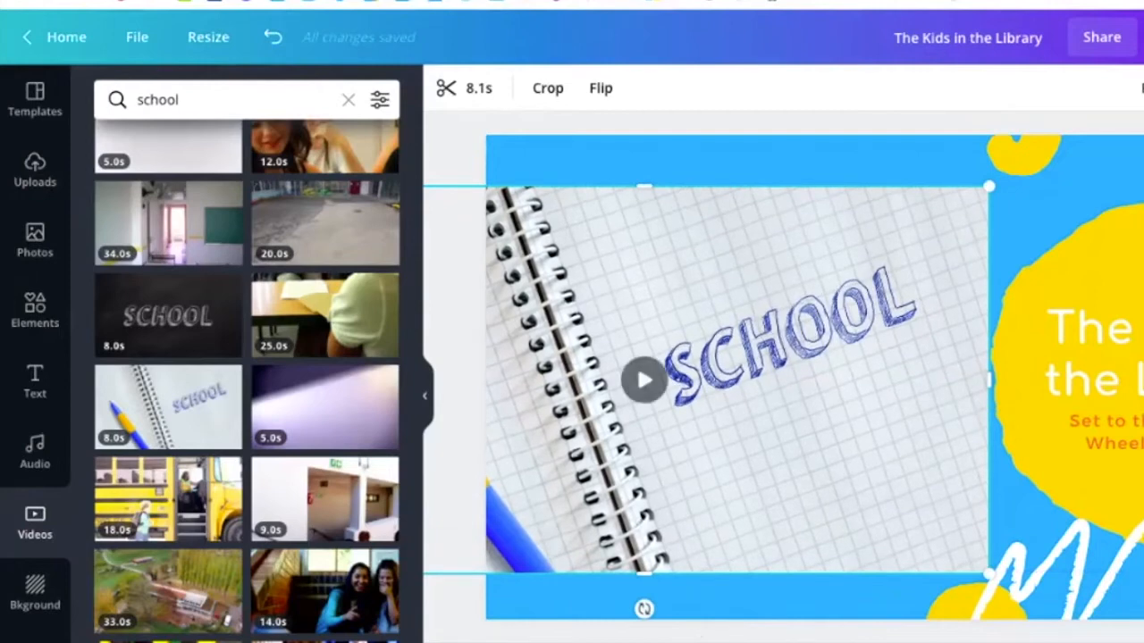
Add the yellow "Hello!" page of the Colorful Organic Natural Middle School Student Intro Video template as a new page.
left_click(38, 105)
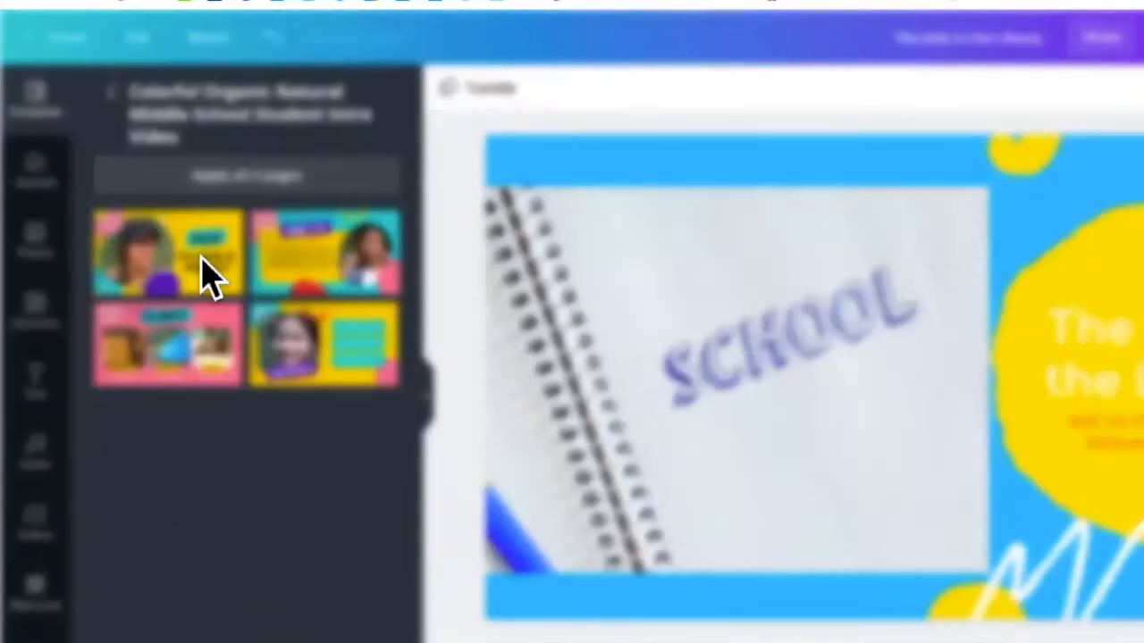
left_click(207, 277)
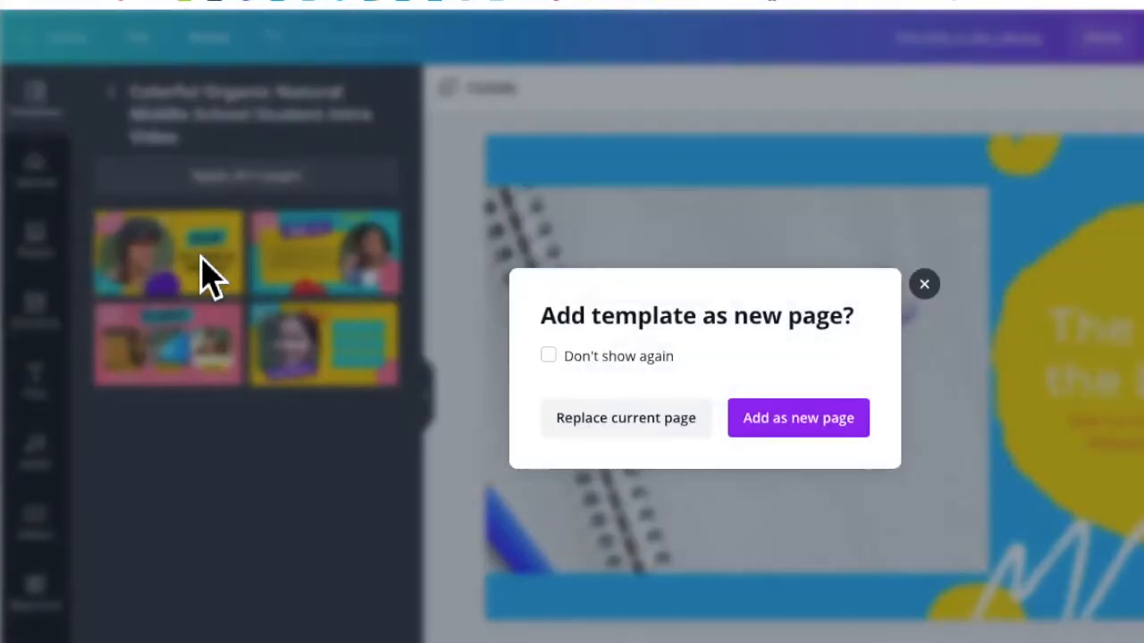
left_click(777, 431)
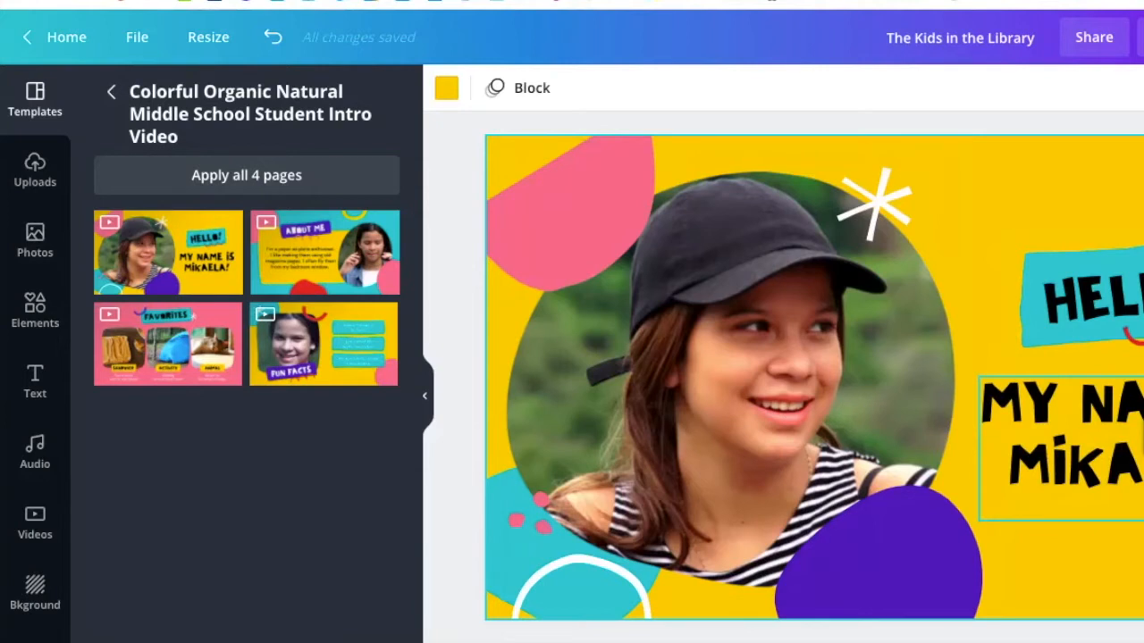
Replace the name introduction text with "The Kids in the Library" and a second line starting "Clen their h", at font size 30.
double_click(1142, 416)
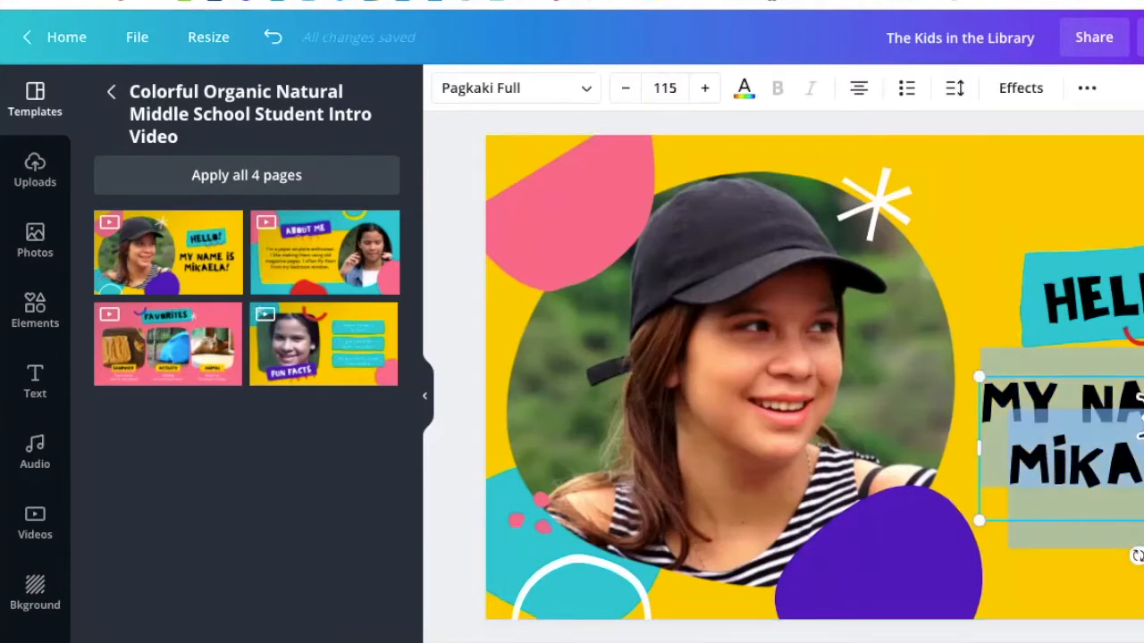
type("The Kids in the Library")
key("Return")
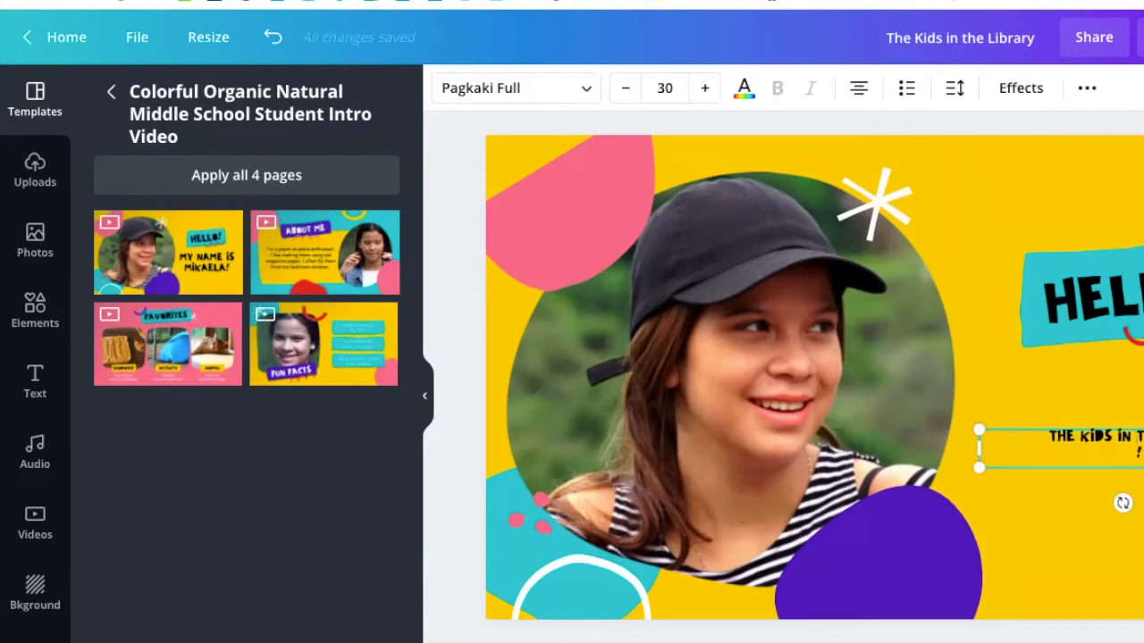
type("Clen their")
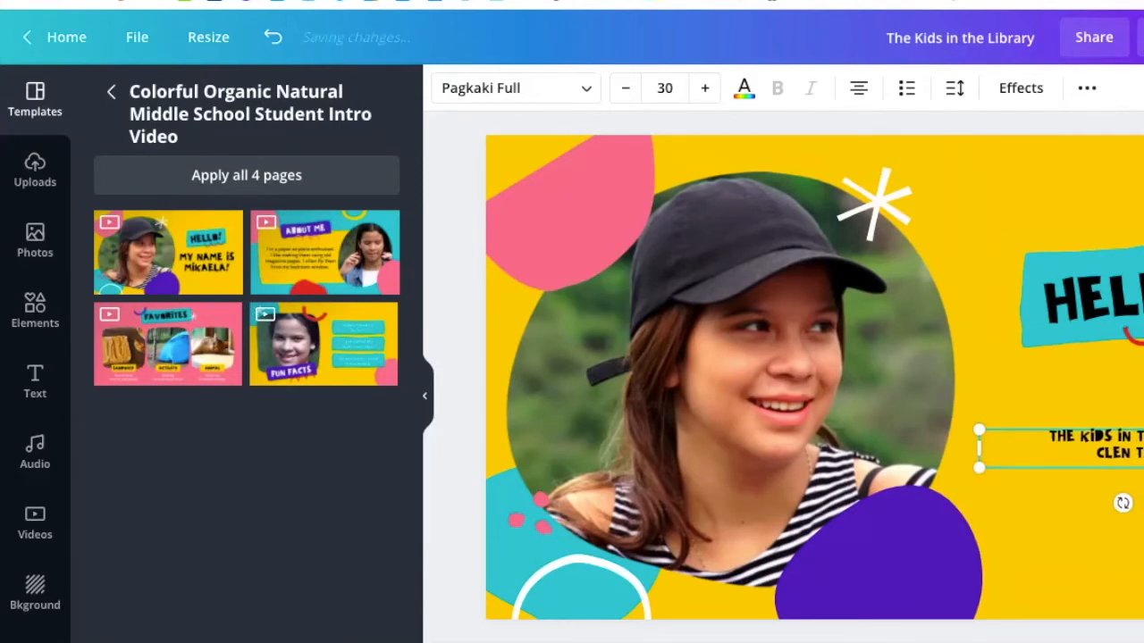
type(".efr")
key("BackSpace")
type("or")
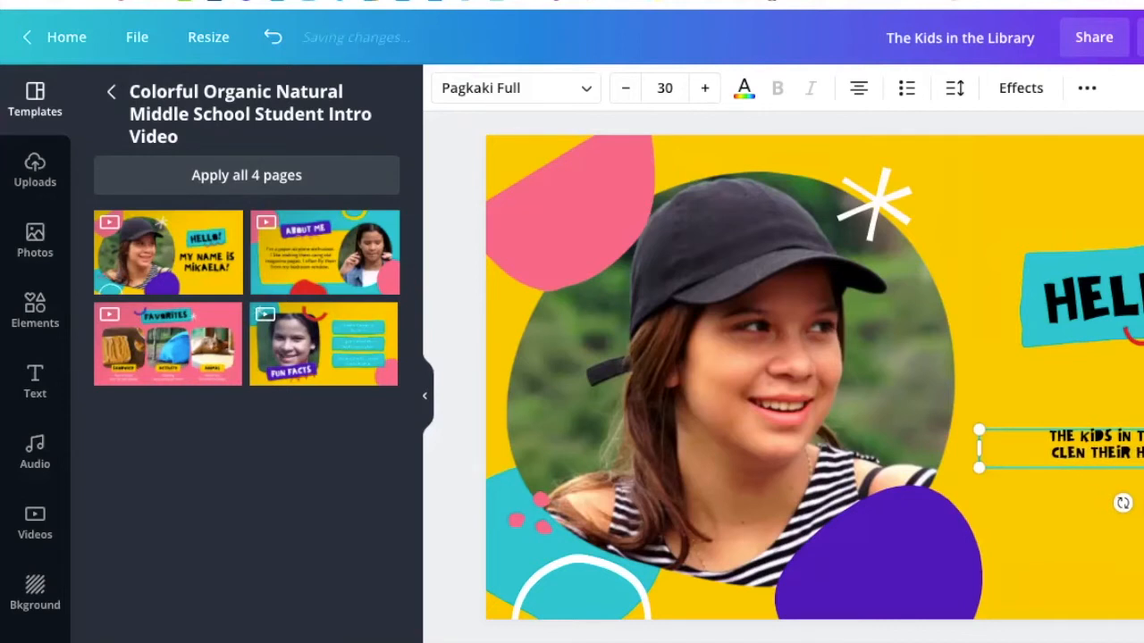
key("BackSpace")
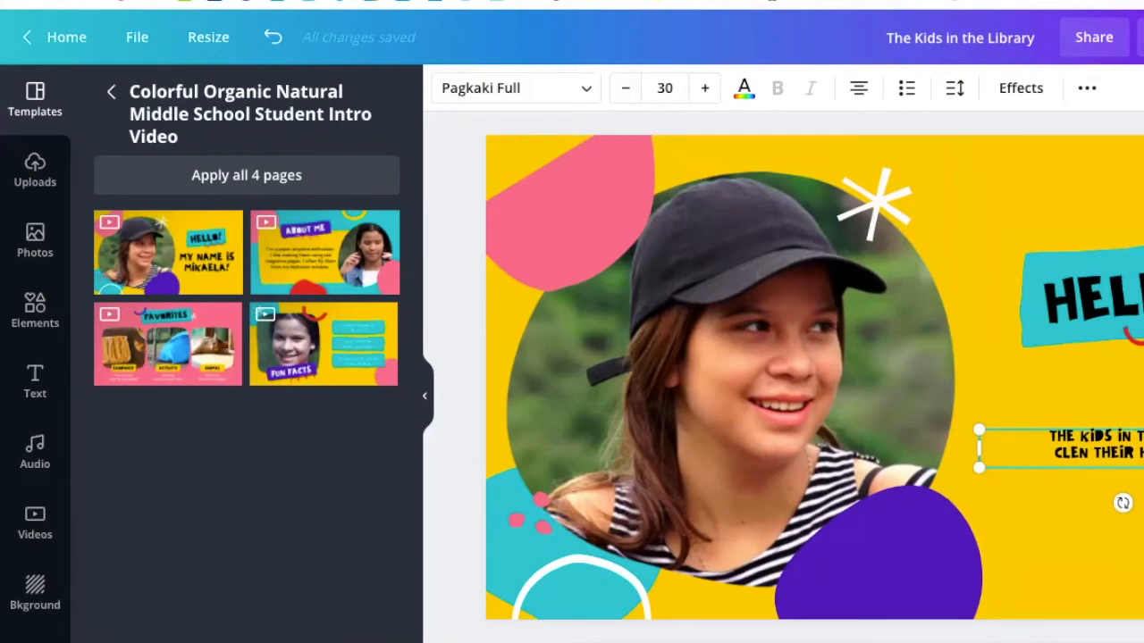
Delete the "Hello!" text from the blue banner, keeping the banner shape.
left_click(1127, 299)
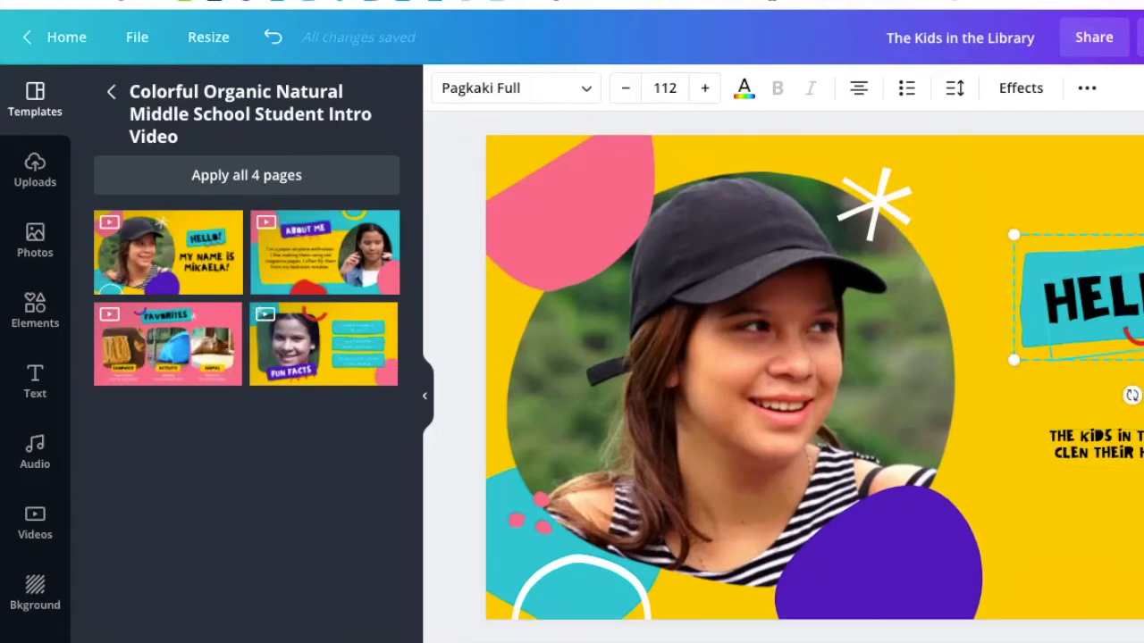
key("Delete")
left_click(1127, 197)
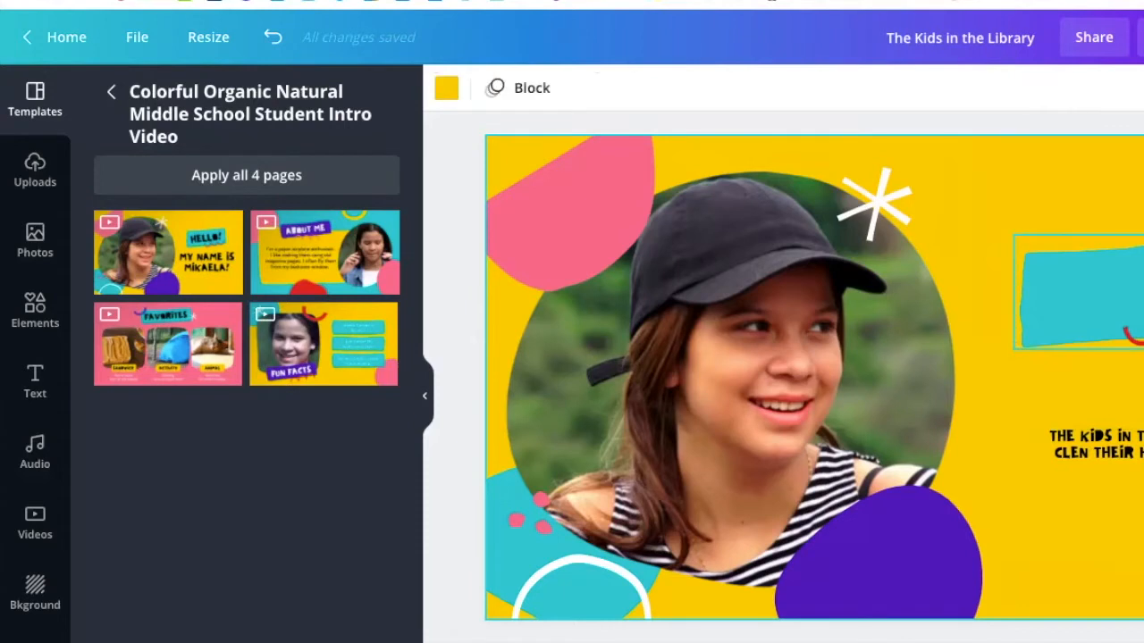
Search the videos for "clean hands" and place the 3.0-second hand-sanitizing clip in the circular video frame.
left_click(715, 374)
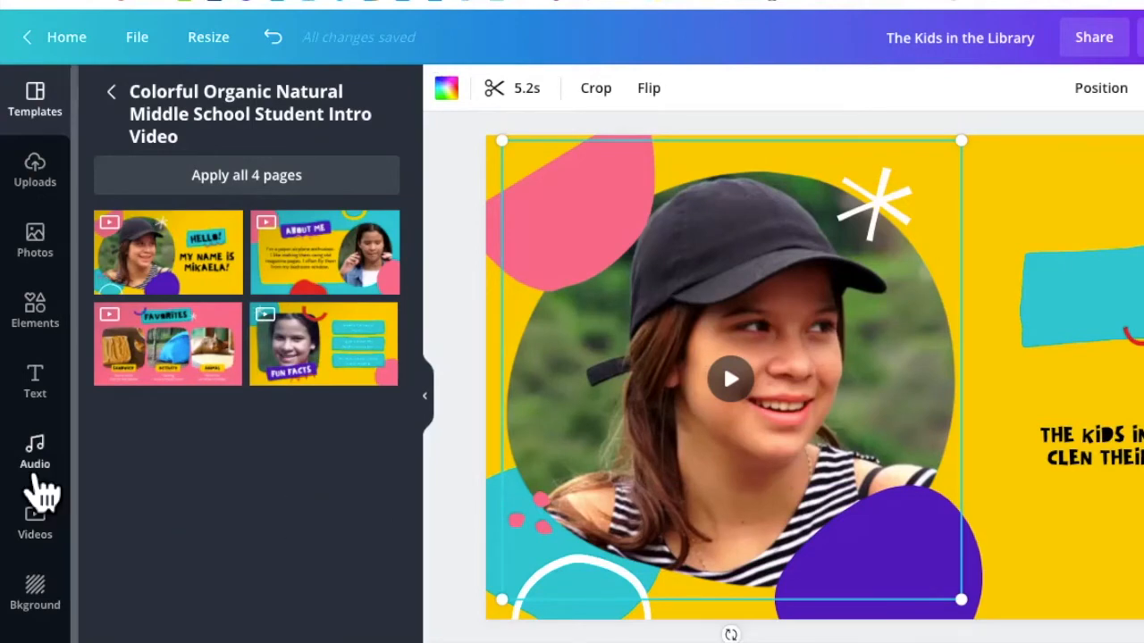
left_click(36, 523)
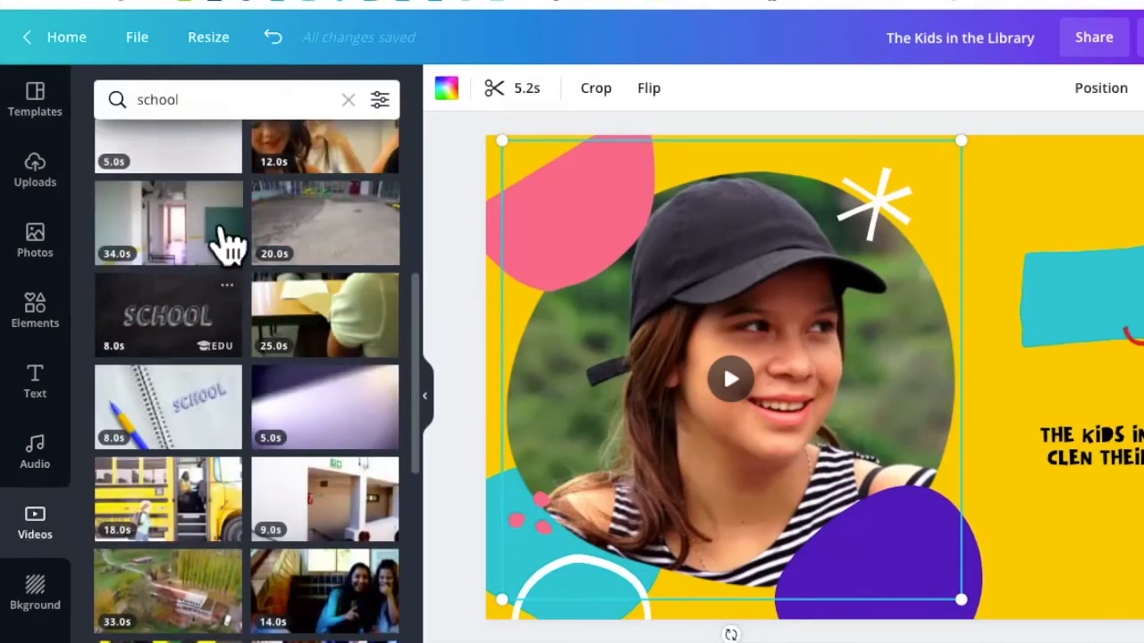
left_click(215, 82)
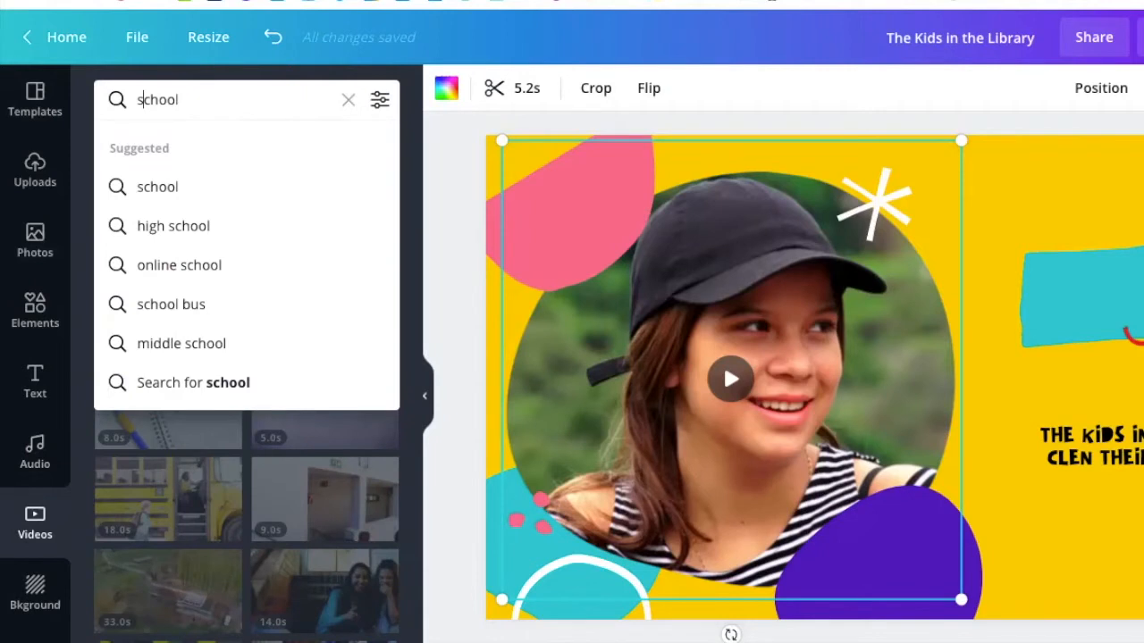
key("BackSpace")
key("BackSpace")
key("BackSpace")
key("BackSpace")
key("BackSpace")
key("BackSpace")
type("clean ")
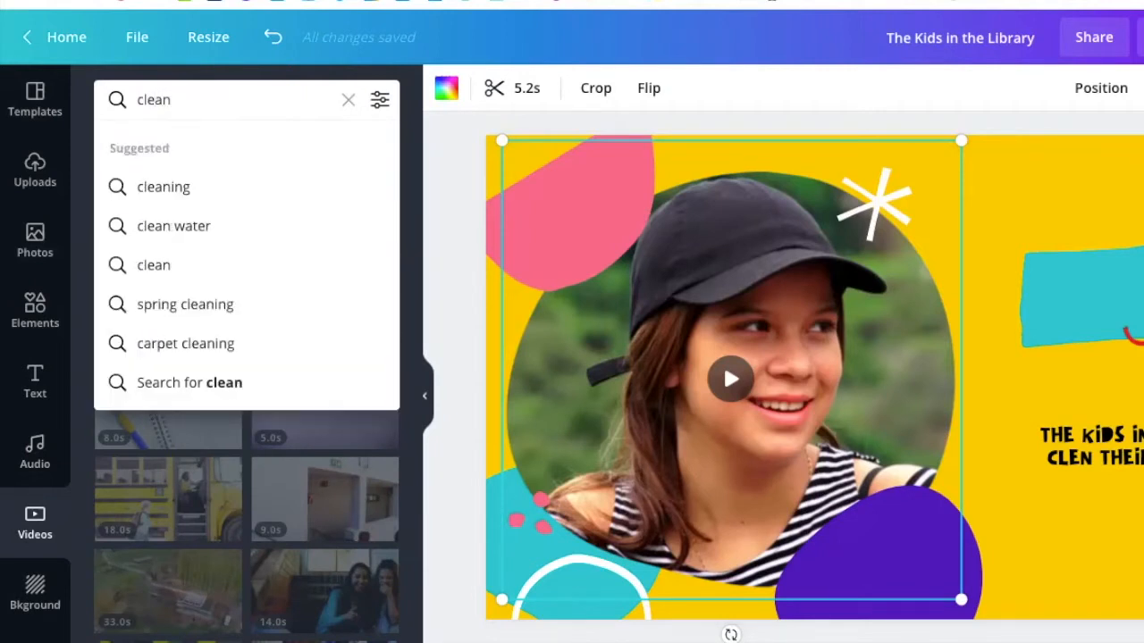
type("hands")
key("Return")
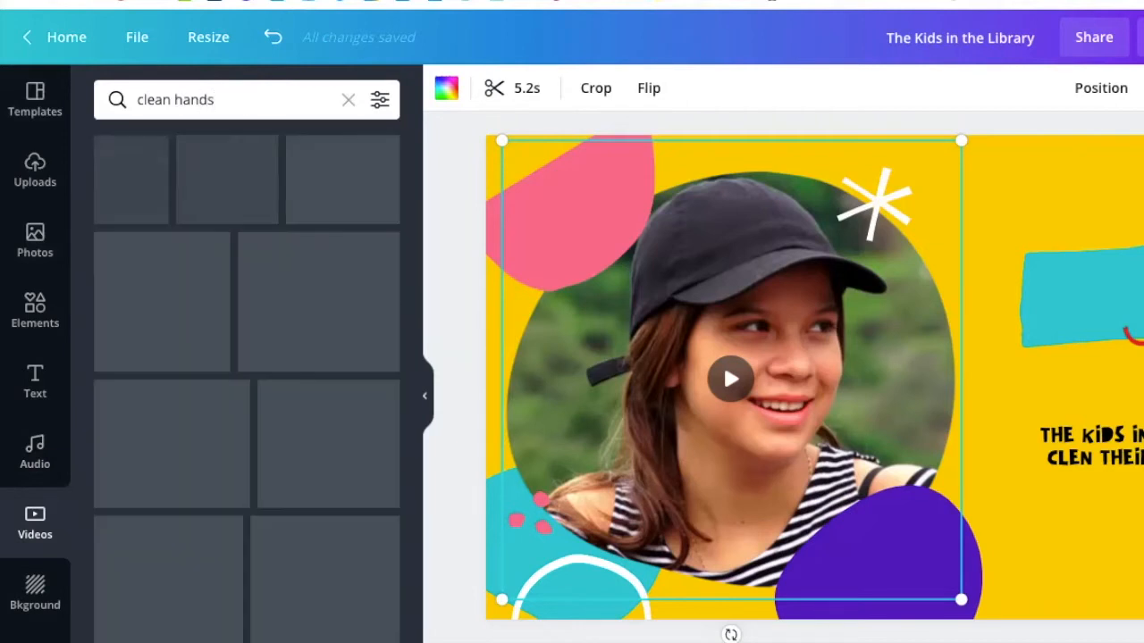
mouse_move(298, 332)
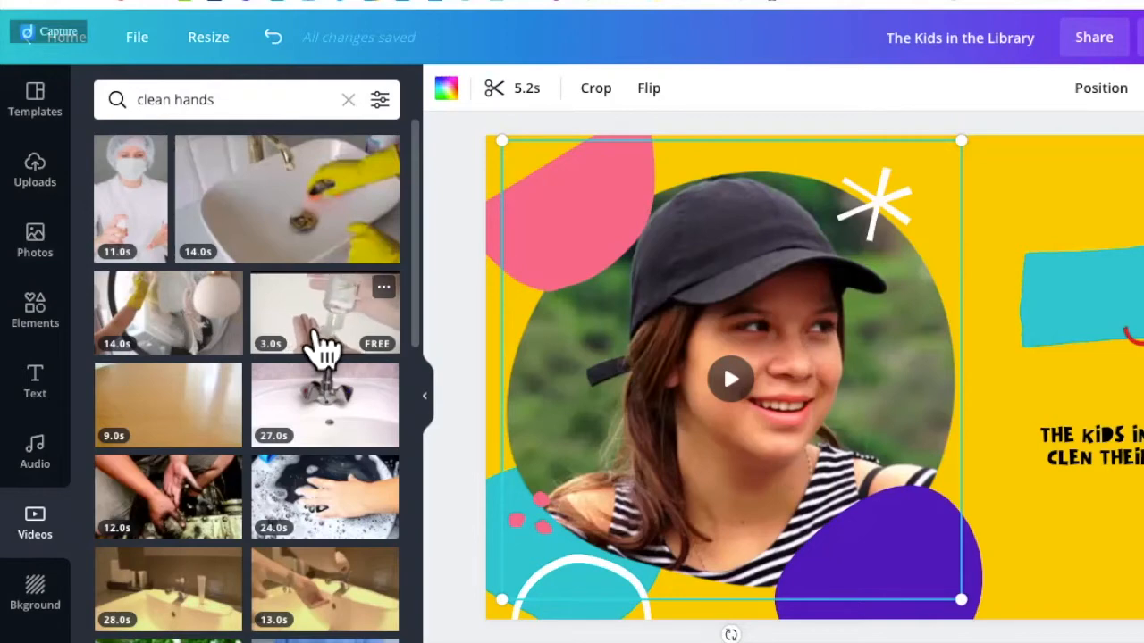
left_click_drag(600, 375, 706, 366)
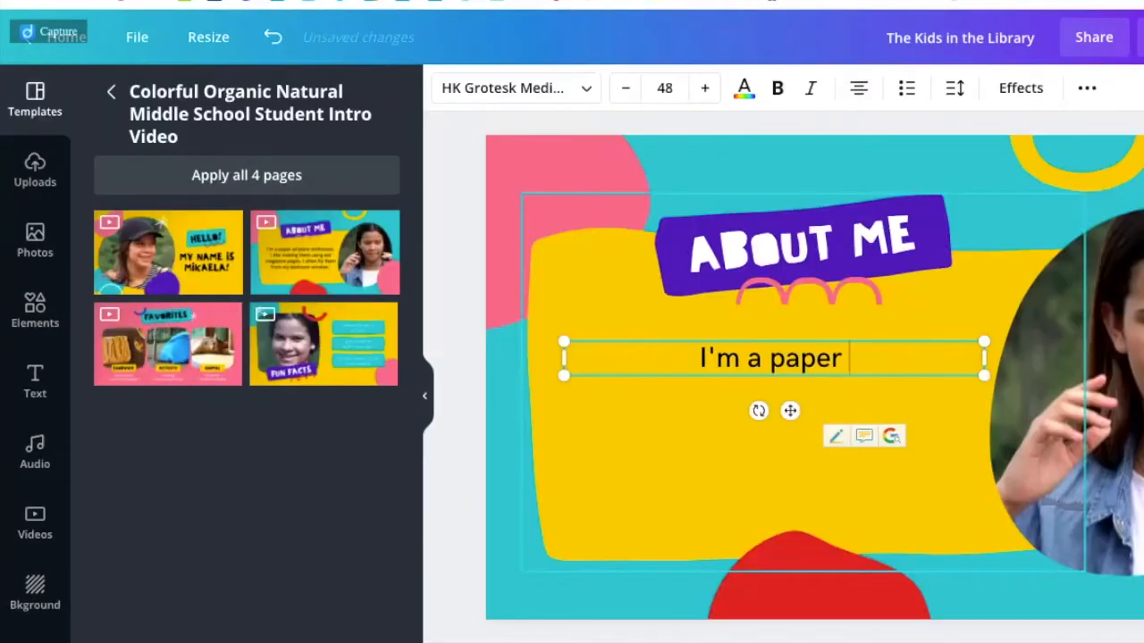
Replace the paragraph under "About Me" with the filler text "Tnklrlnklrnelw;".
key("BackSpace")
key("BackSpace")
key("BackSpace")
key("BackSpace")
key("BackSpace")
key("BackSpace")
key("BackSpace")
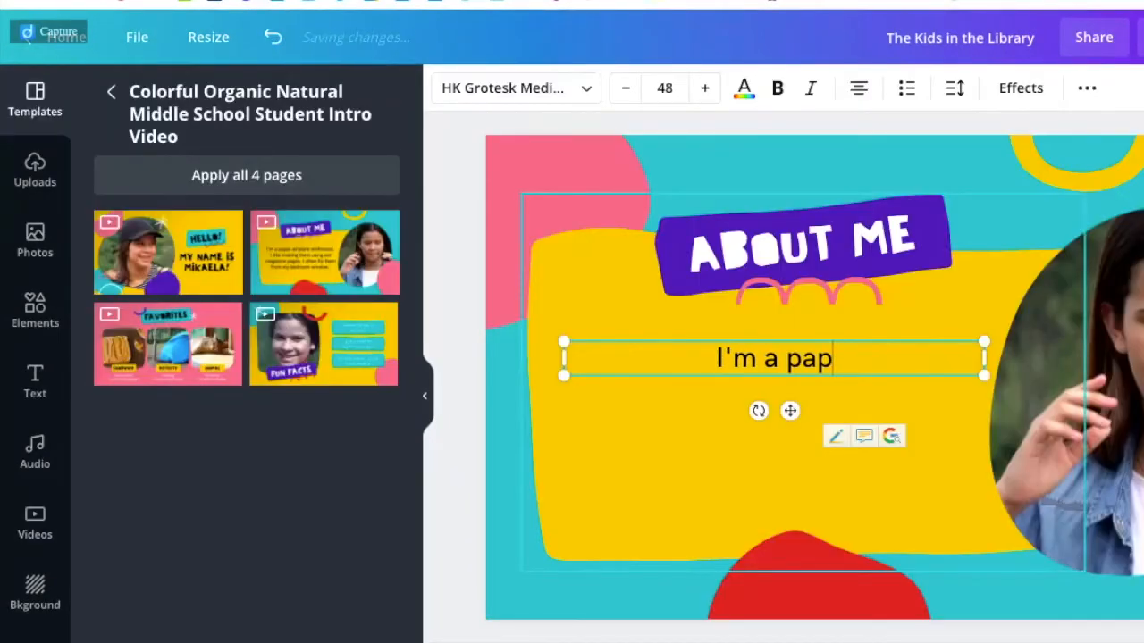
key("BackSpace")
key("BackSpace")
key("BackSpace")
key("BackSpace")
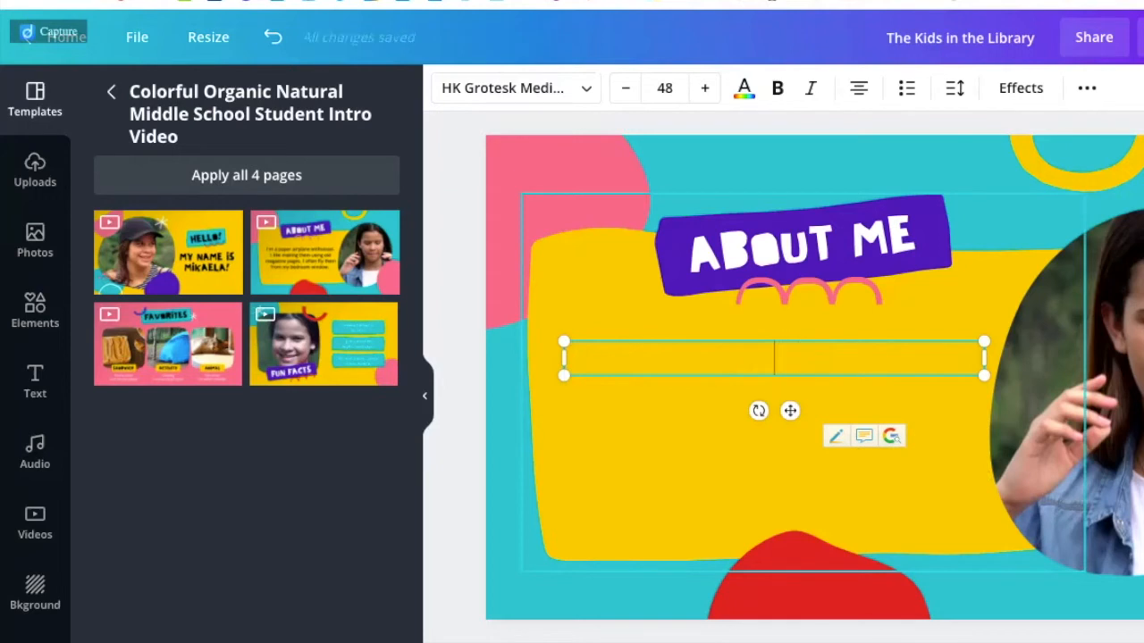
type("Tnklrlnklrnelw;")
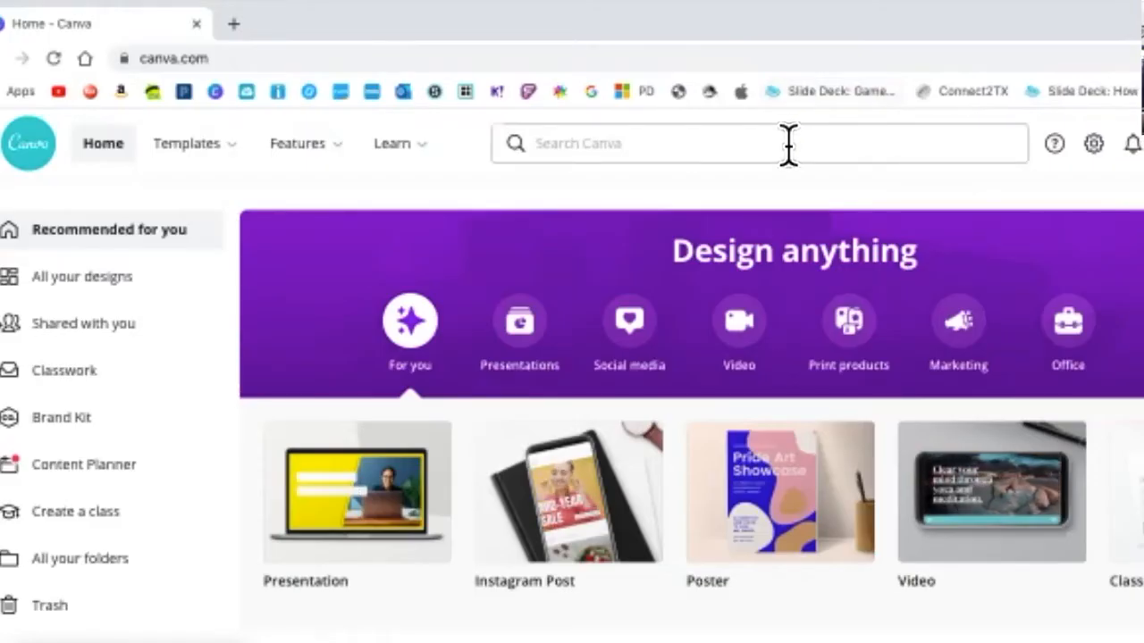
Search the templates for "schedule" and open the teal "Class 4-A Schedule" template for editing.
left_click(788, 143)
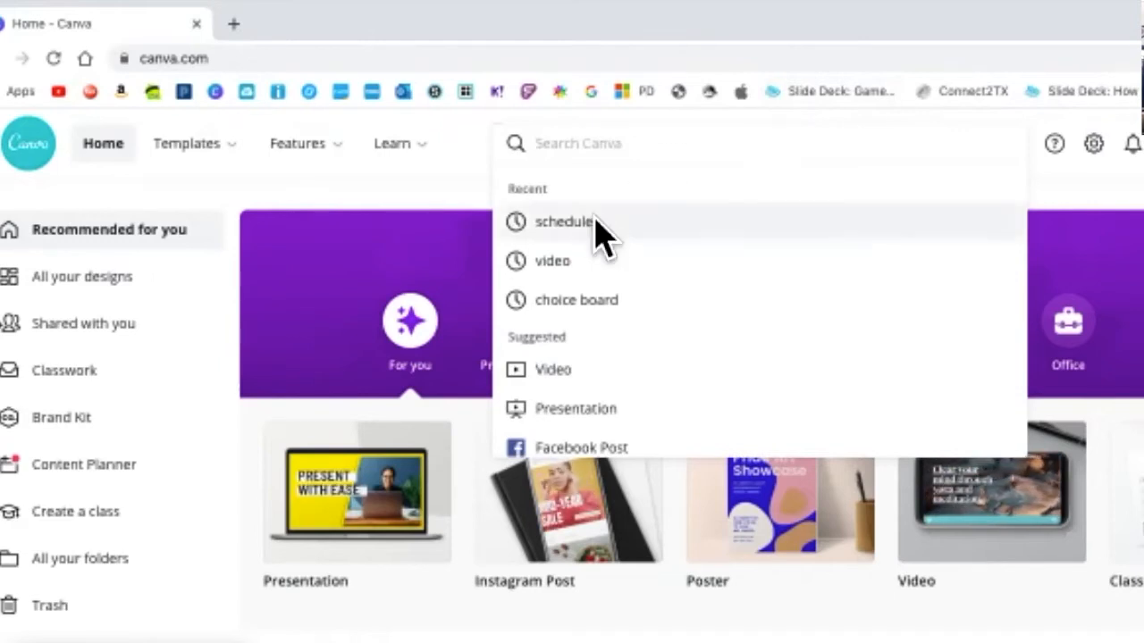
left_click(563, 221)
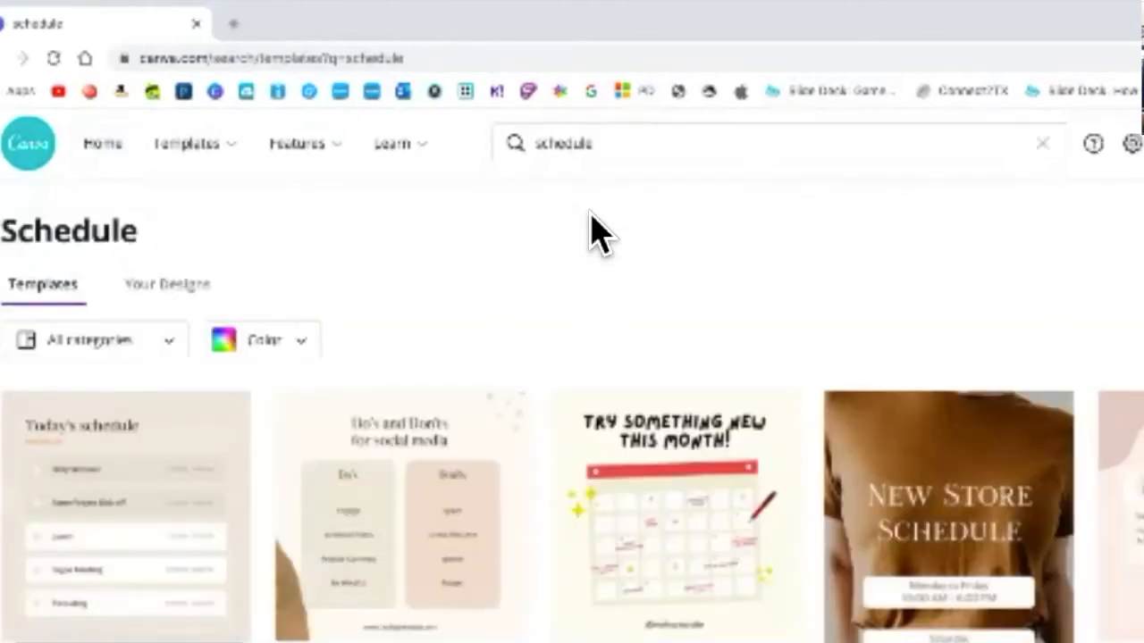
scroll(589, 214, "down", 5)
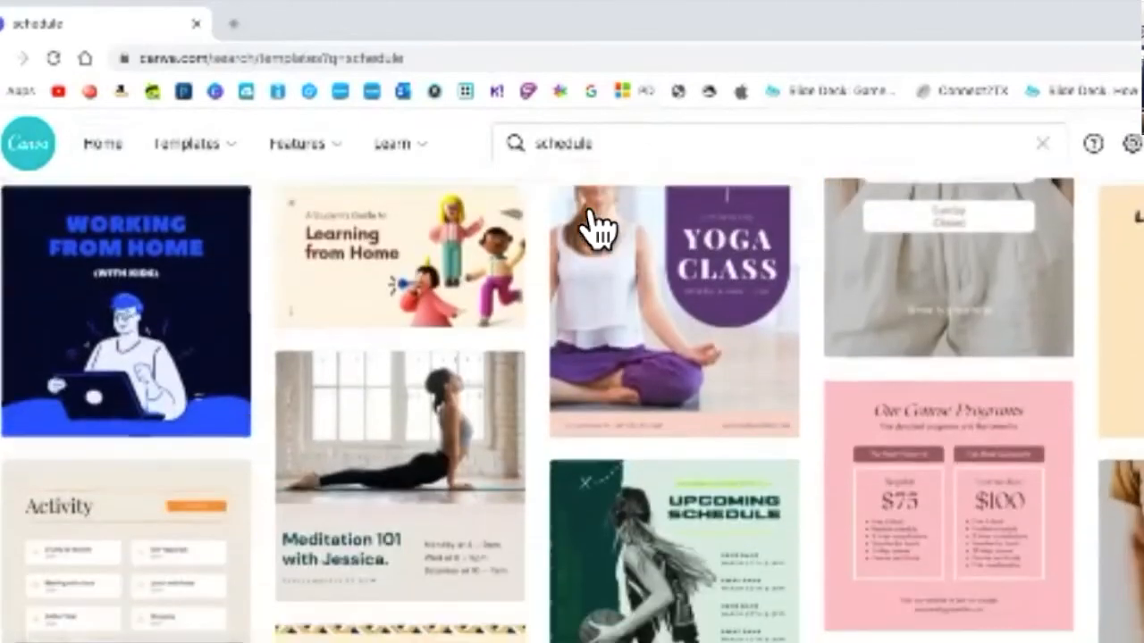
scroll(594, 228, "down", 3)
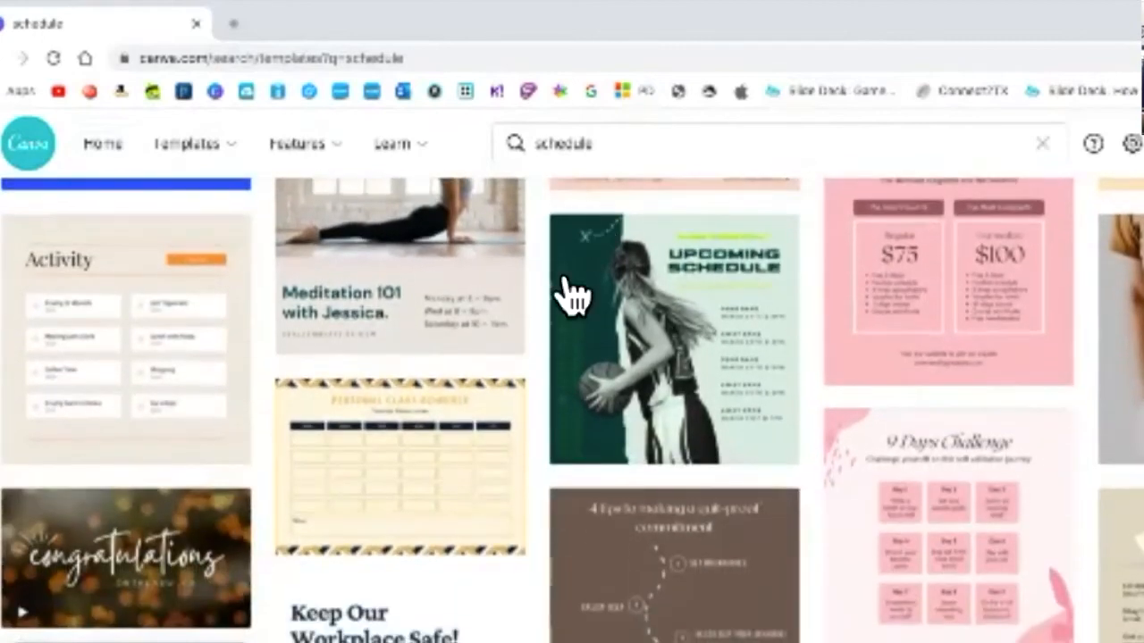
scroll(474, 449, "down", 4)
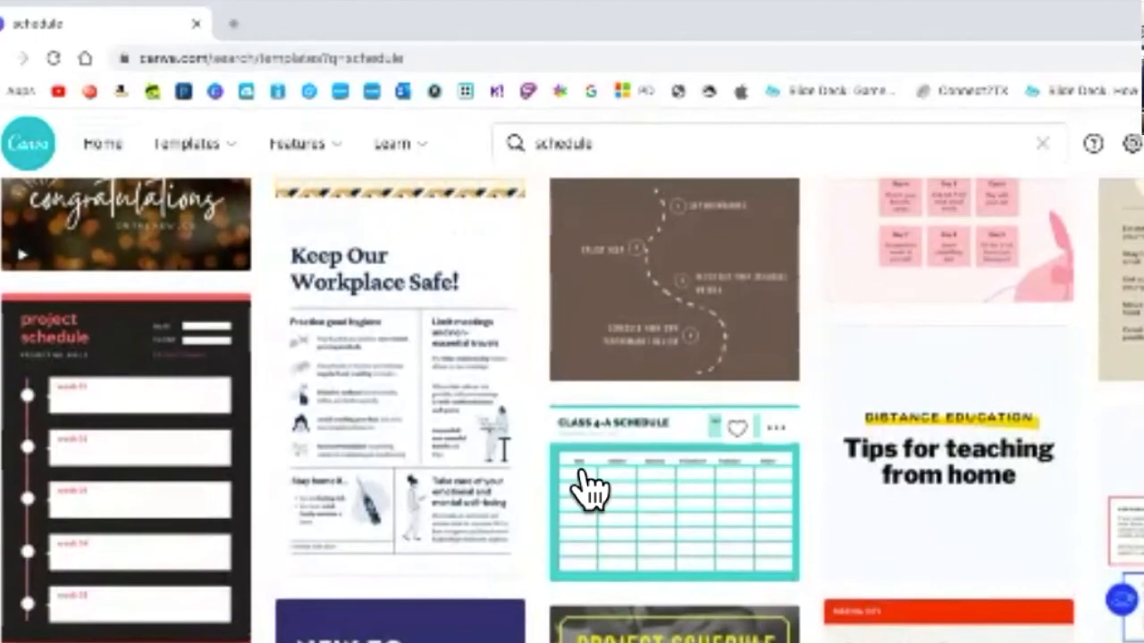
scroll(585, 487, "down", 7)
scroll(585, 487, "down", 3)
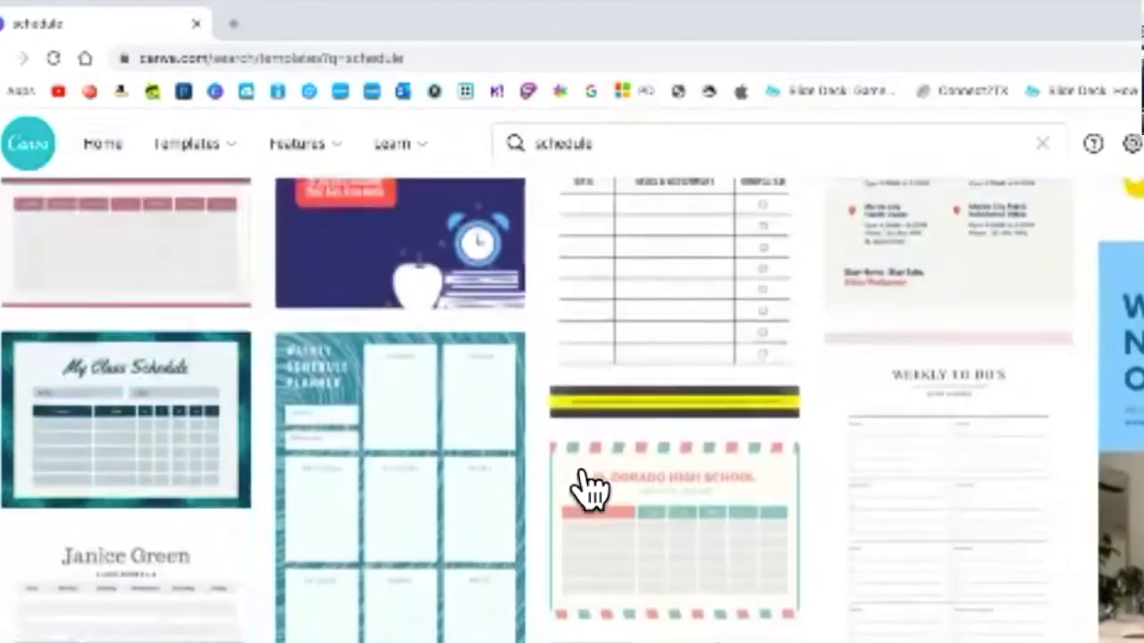
scroll(585, 486, "down", 3)
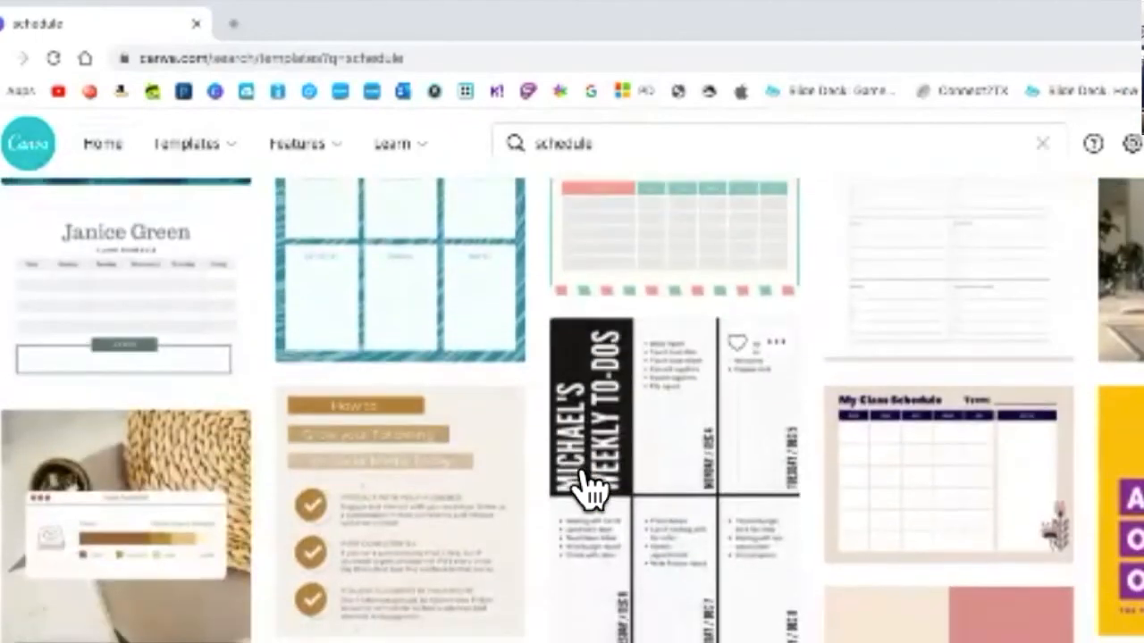
scroll(586, 487, "up", 8)
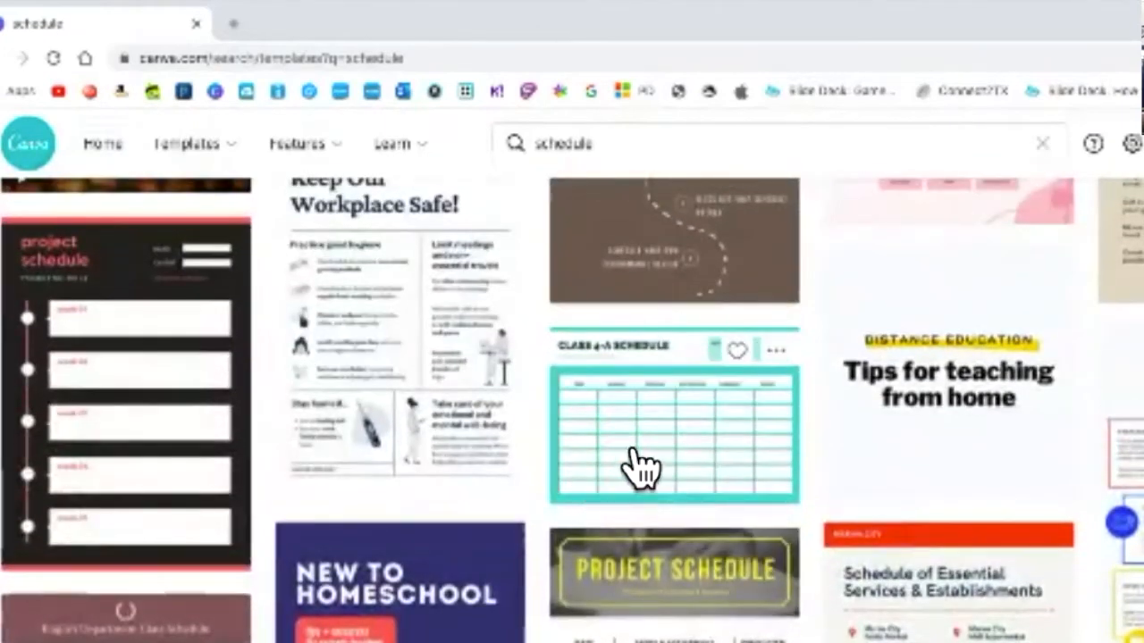
left_click(634, 451)
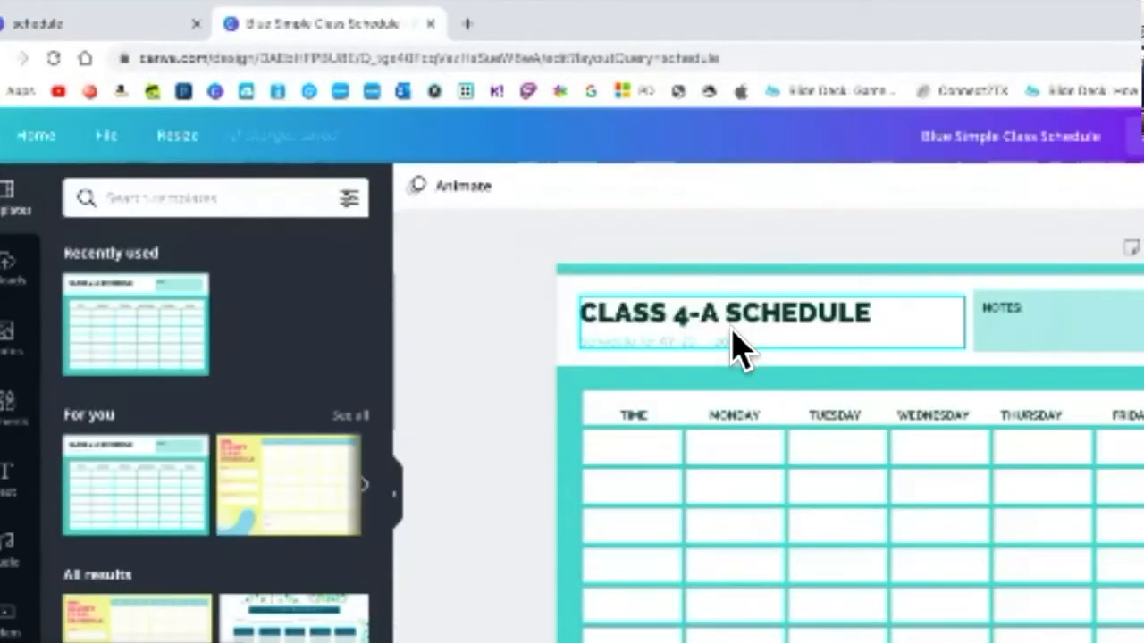
Change the schedule's title to "RIVERA LIBRARY" and replace the subtitle line with "Pk-2".
double_click(731, 317)
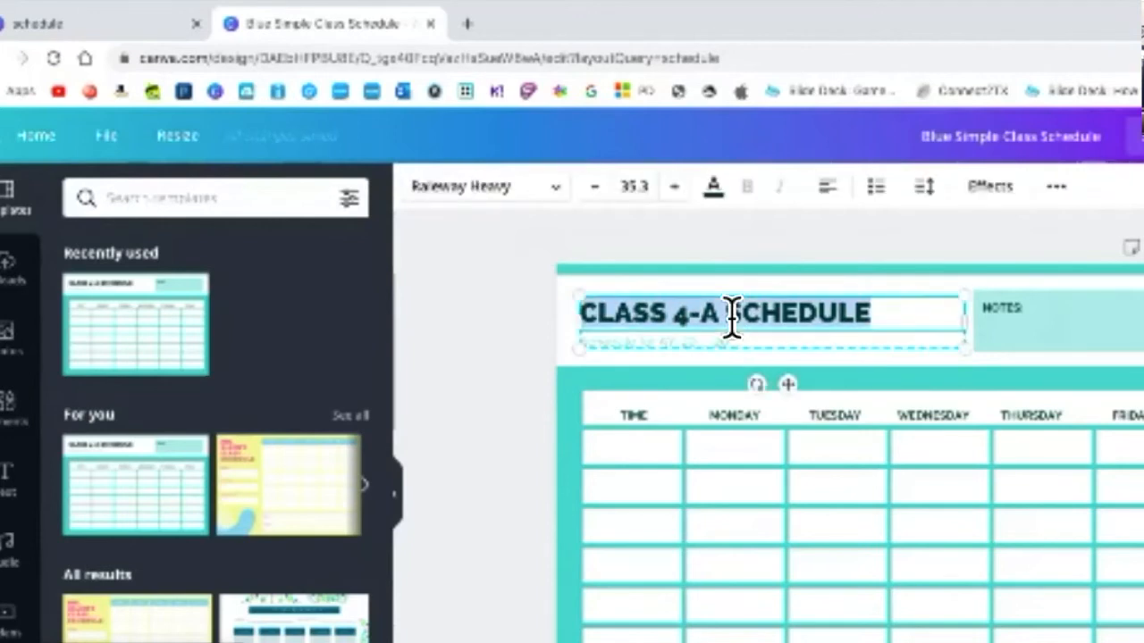
type("RIVERA LIBRARY")
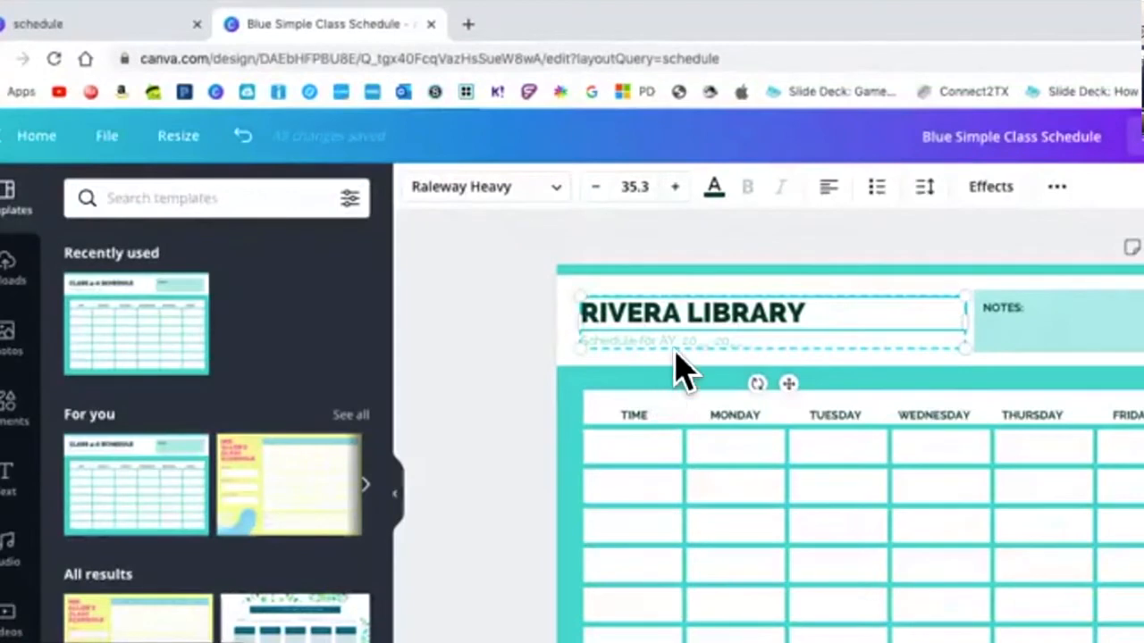
left_click(677, 339)
left_click(679, 340)
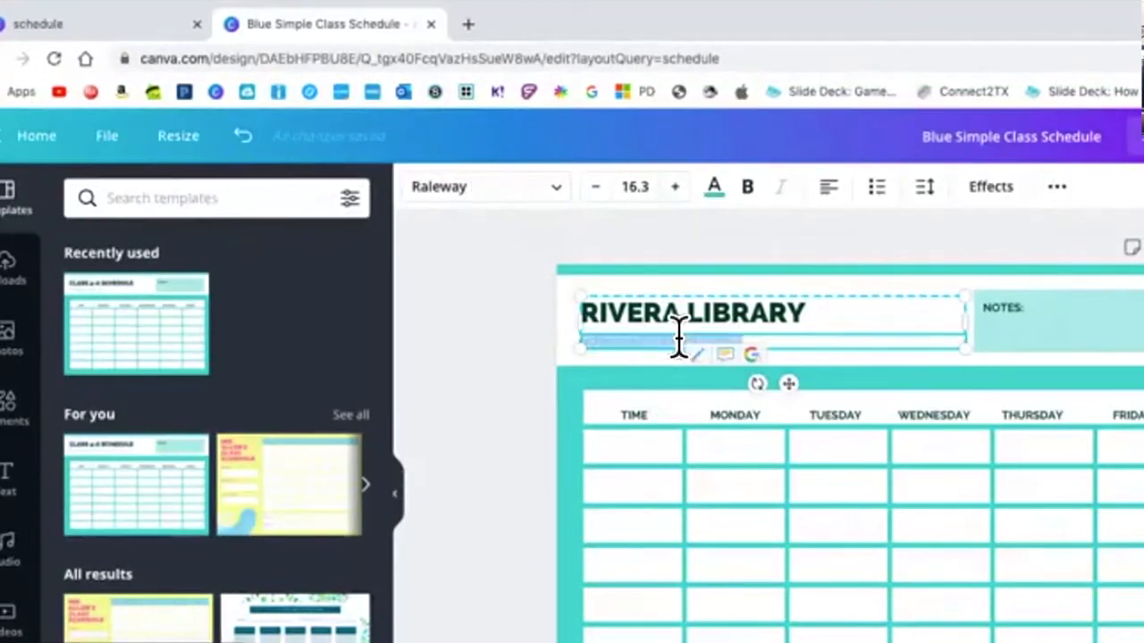
key("BackSpace")
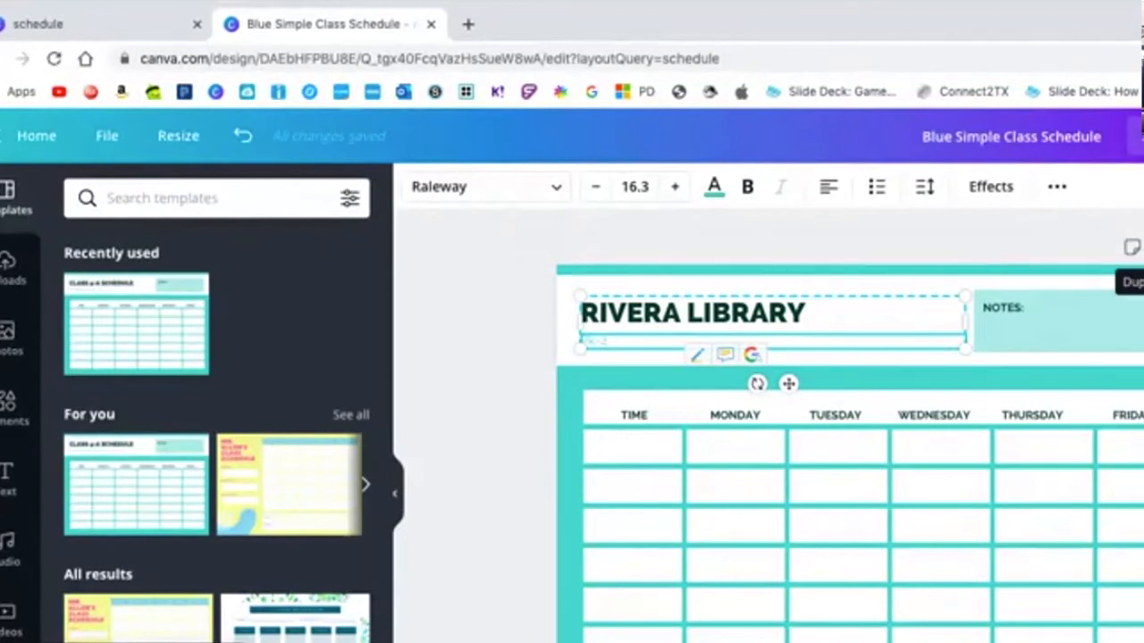
Duplicate the schedule page and open the subtitle on page 2 for editing.
left_click(1143, 247)
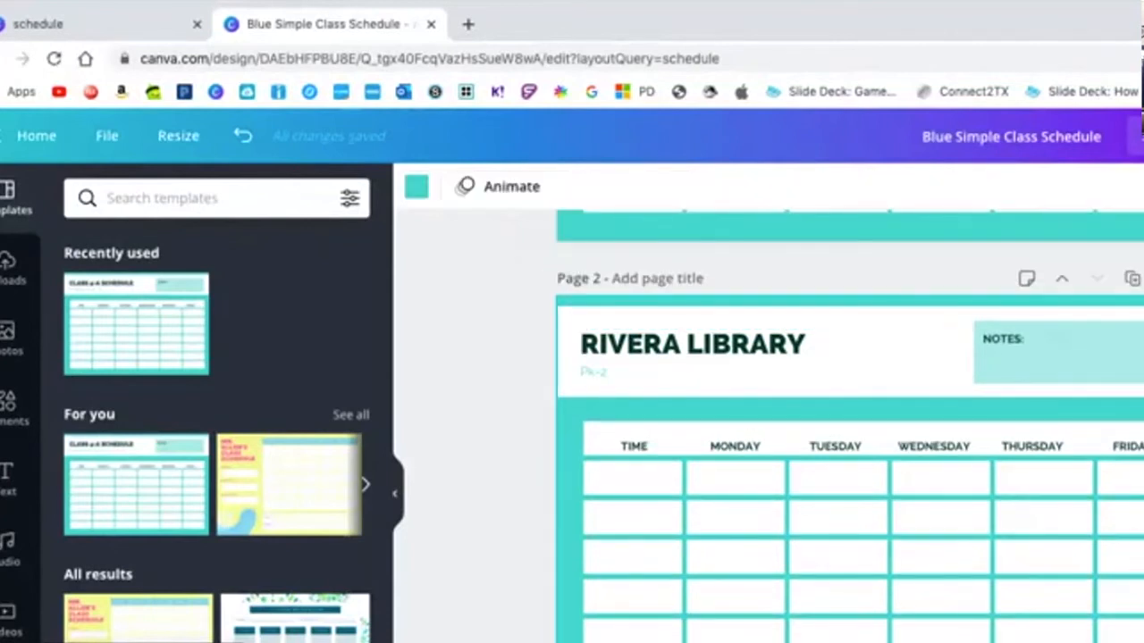
left_click(595, 367)
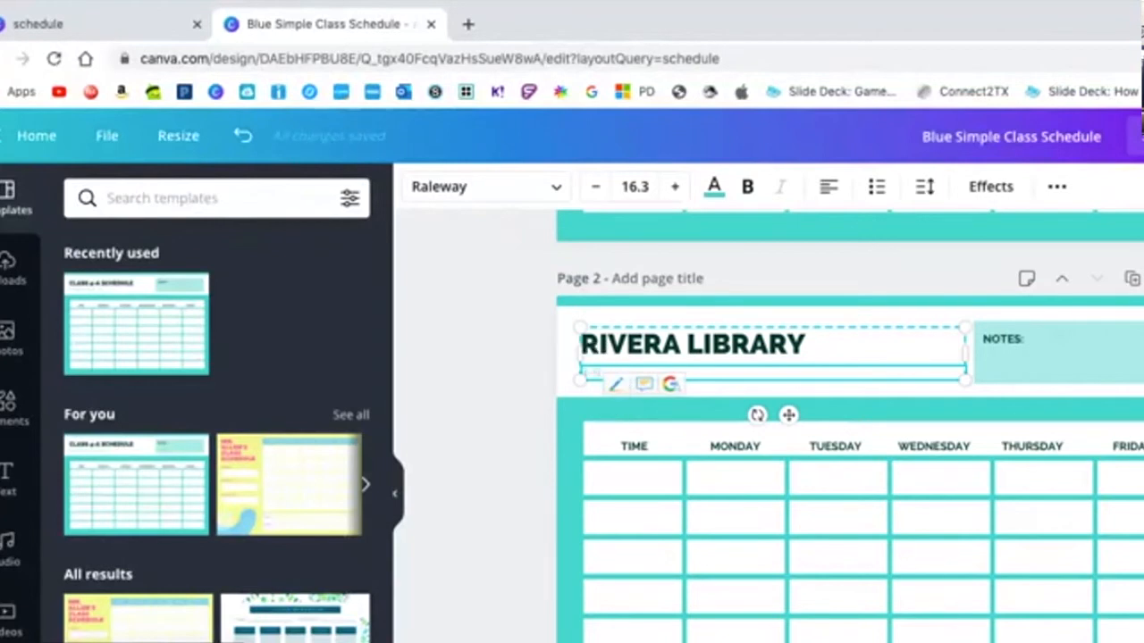
Search the elements for "rectangle" and add the plain solid rectangle to page 1.
scroll(849, 429, "up", 2)
scroll(848, 428, "down", 3)
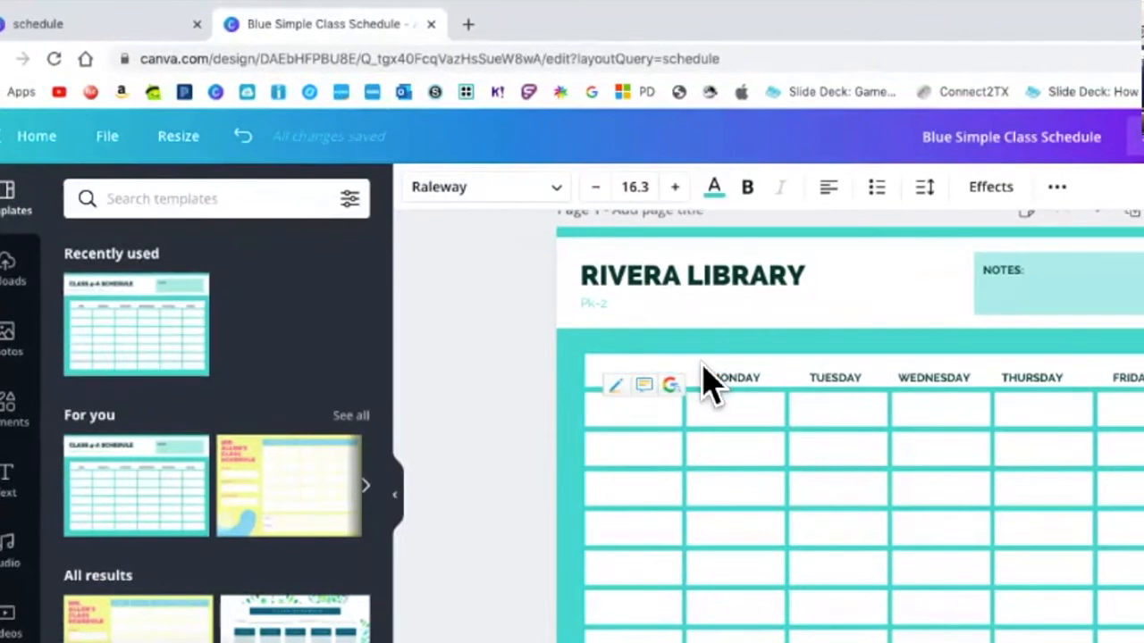
left_click(14, 409)
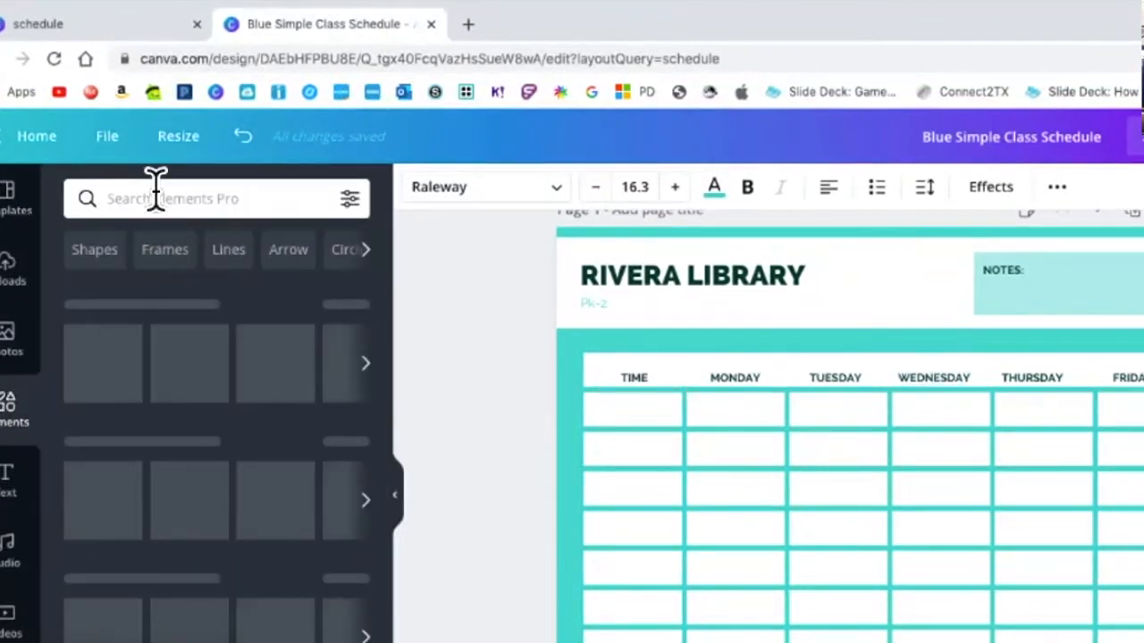
left_click(153, 191)
type("rectan")
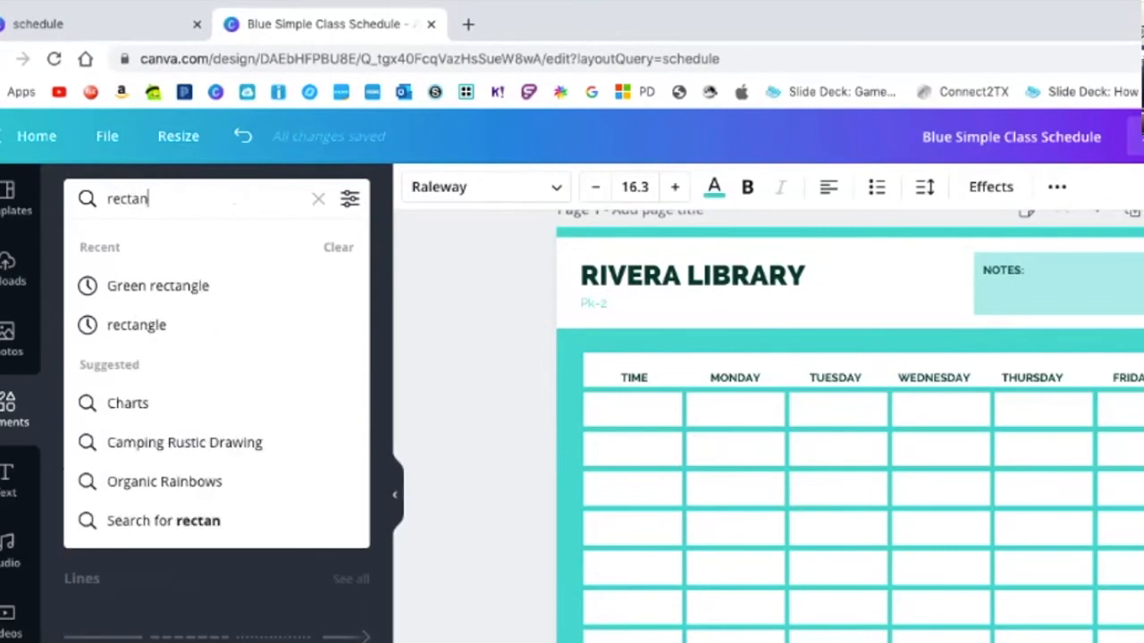
key("Return")
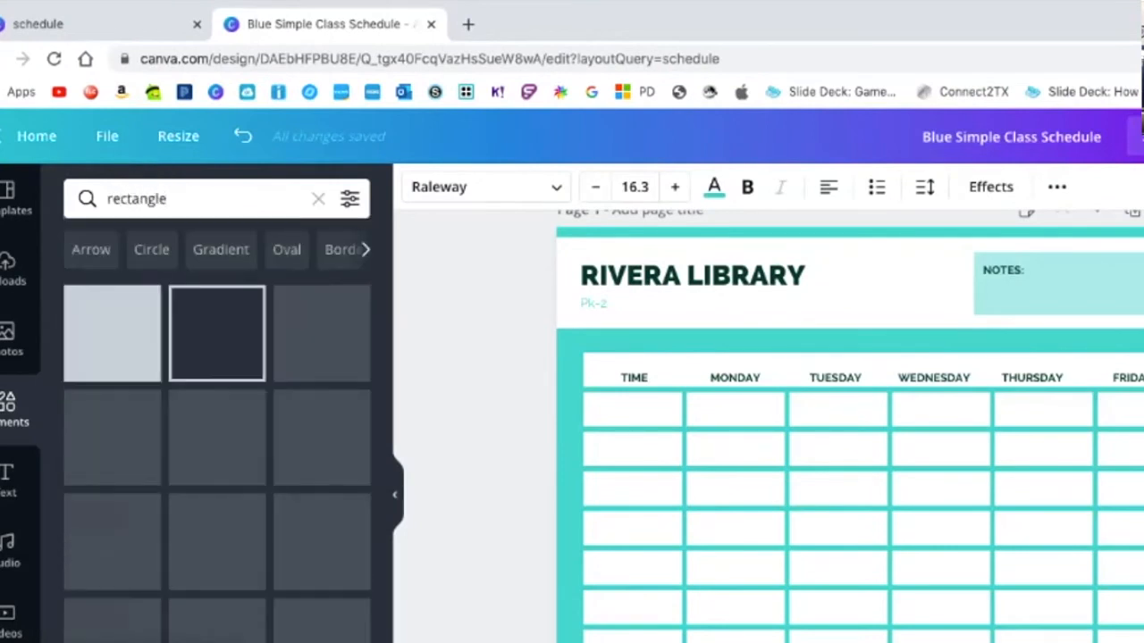
left_click(102, 339)
Position and stretch the teal rectangle to cover the Time column, and delete the "TIME" heading.
left_click_drag(893, 420, 715, 449)
left_click_drag(818, 479, 668, 500)
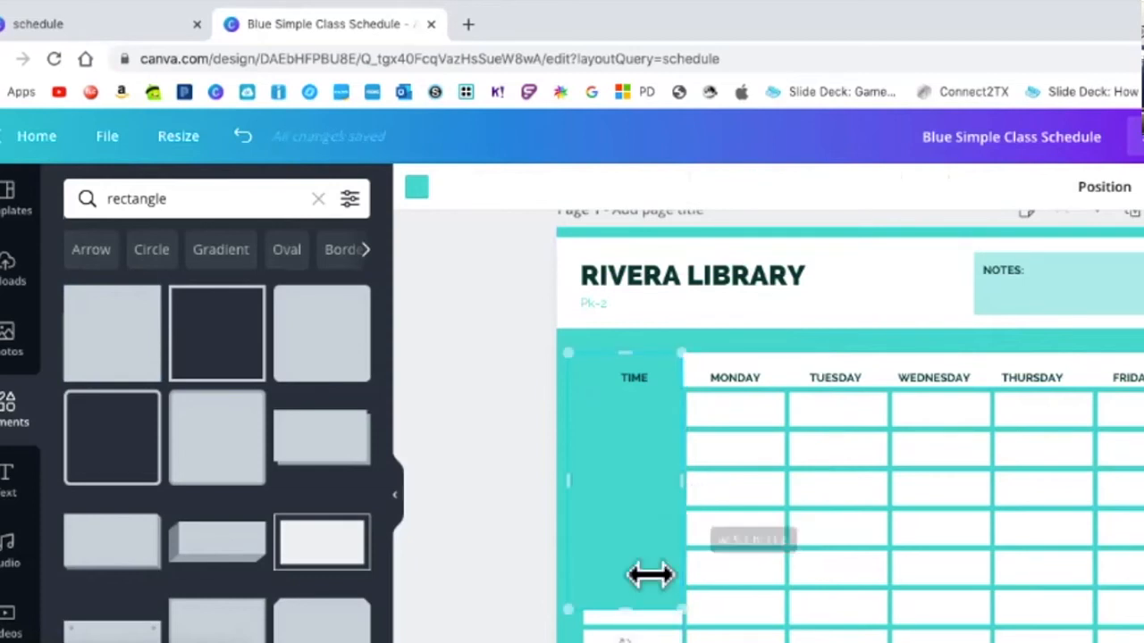
left_click_drag(626, 611, 626, 642)
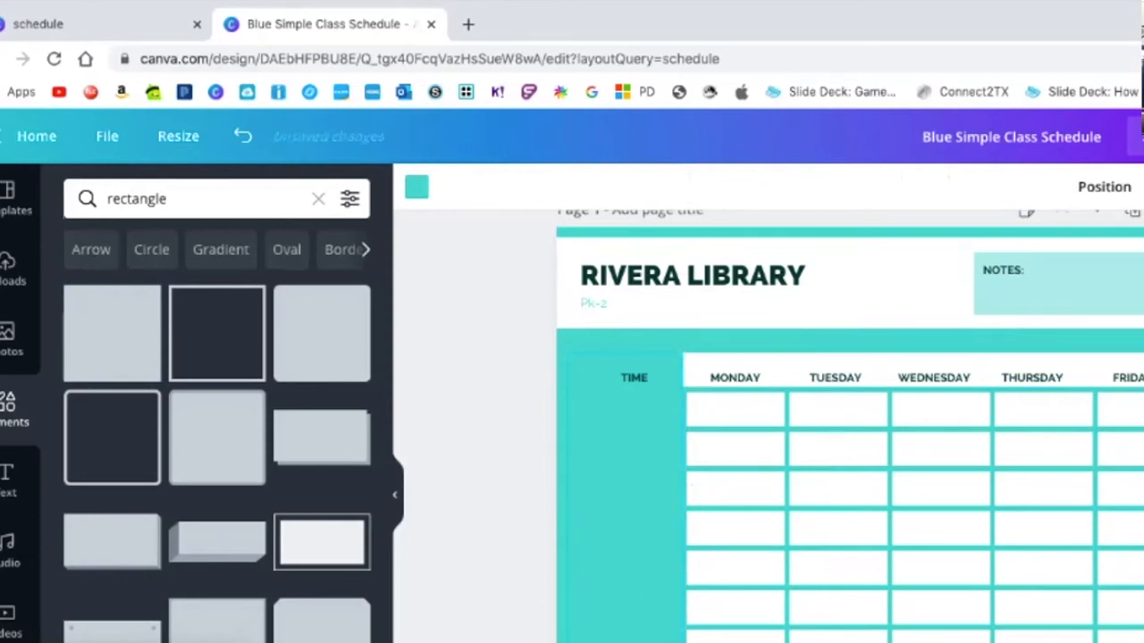
left_click(634, 384)
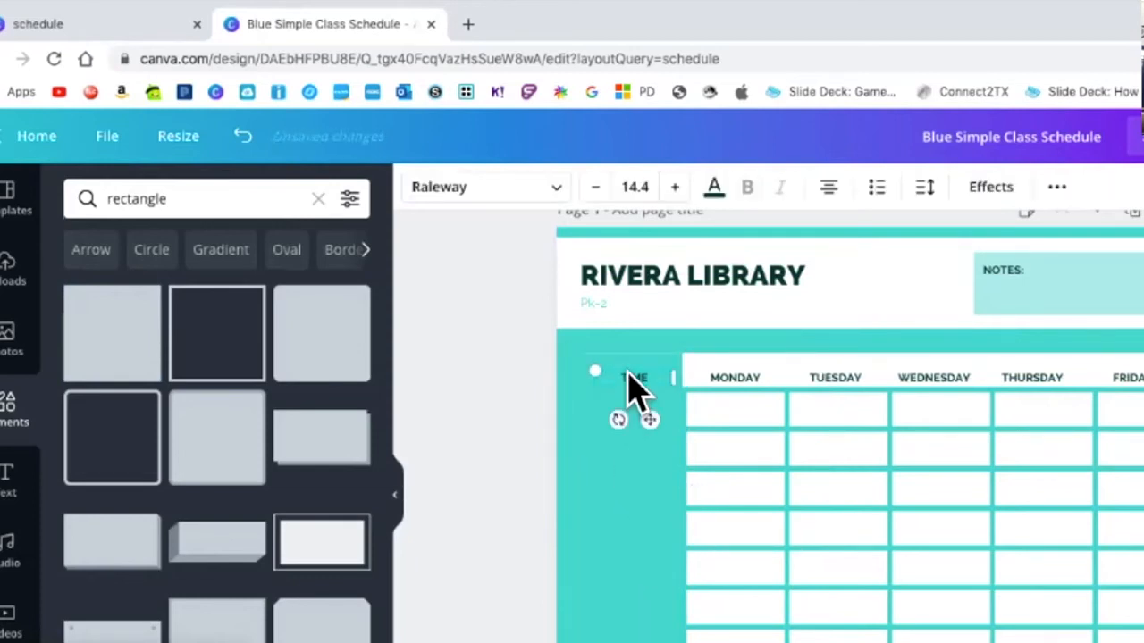
key("Delete")
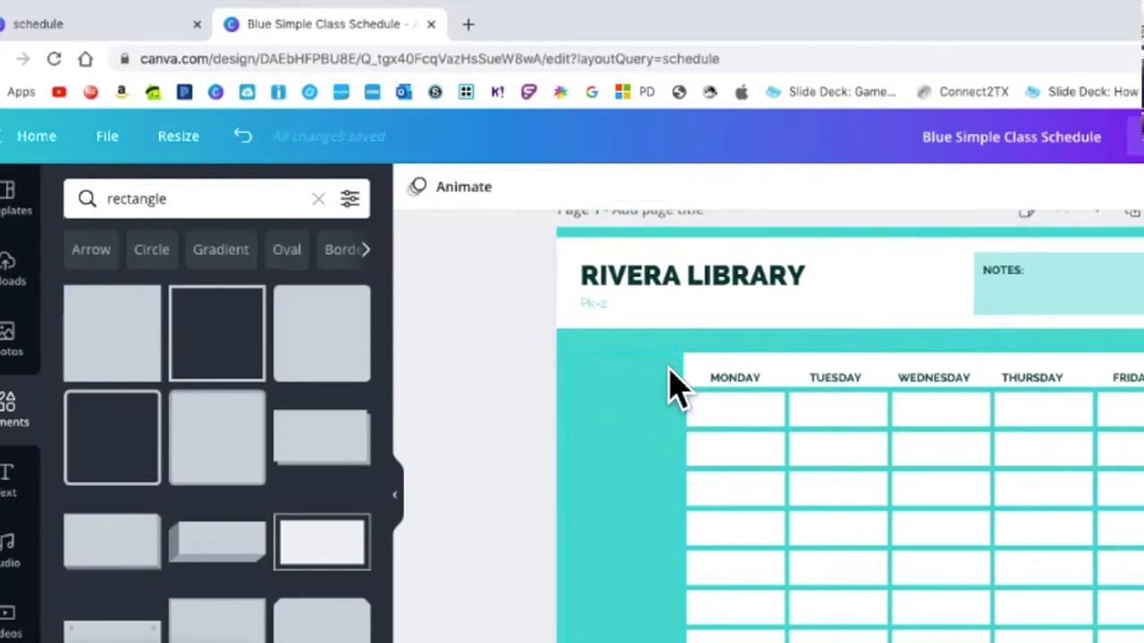
Widen the covering rectangle slightly toward the Monday column and nudge it up a little.
left_click(652, 406)
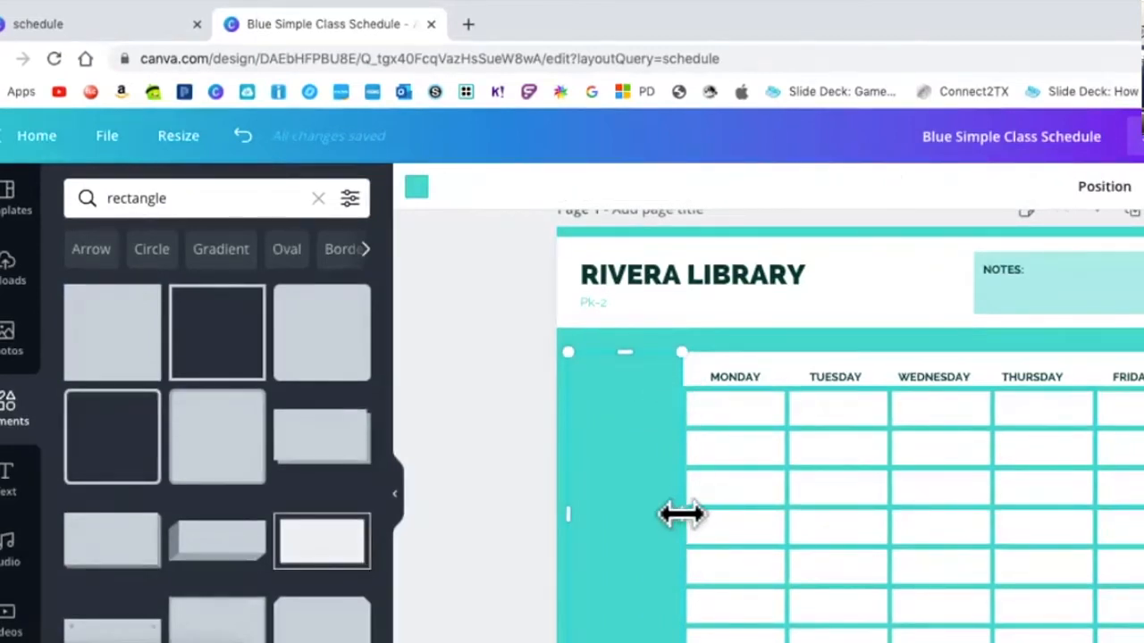
left_click_drag(682, 514, 687, 514)
left_click(839, 334)
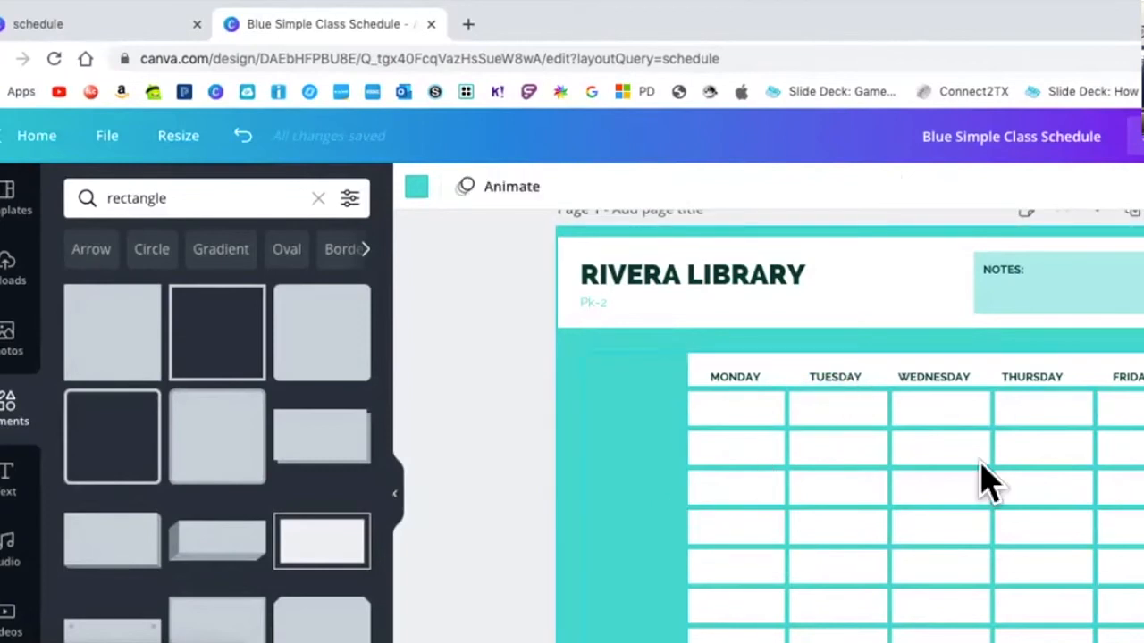
left_click(611, 579)
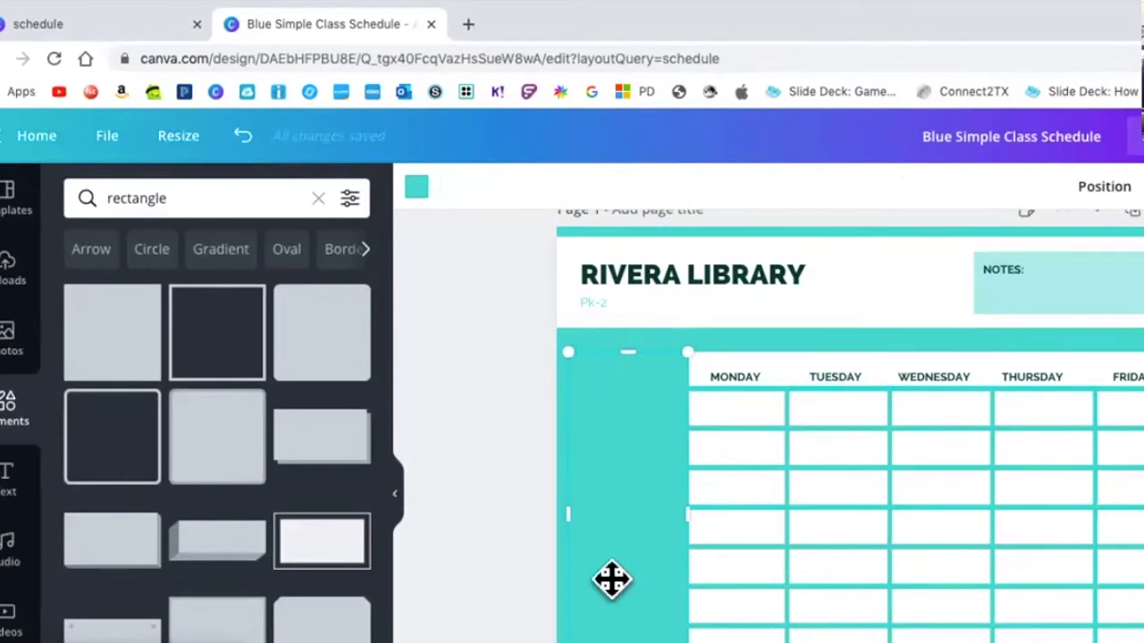
left_click_drag(612, 585, 610, 582)
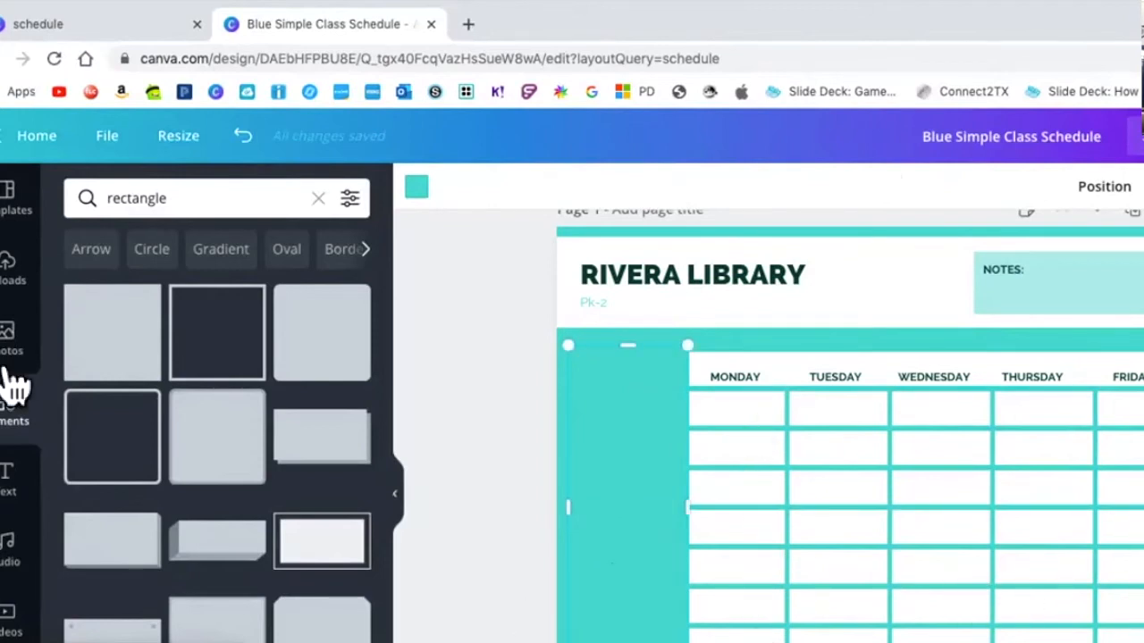
Add a subheading text box over the Tuesday column, with reduced font size and italic text.
left_click(13, 500)
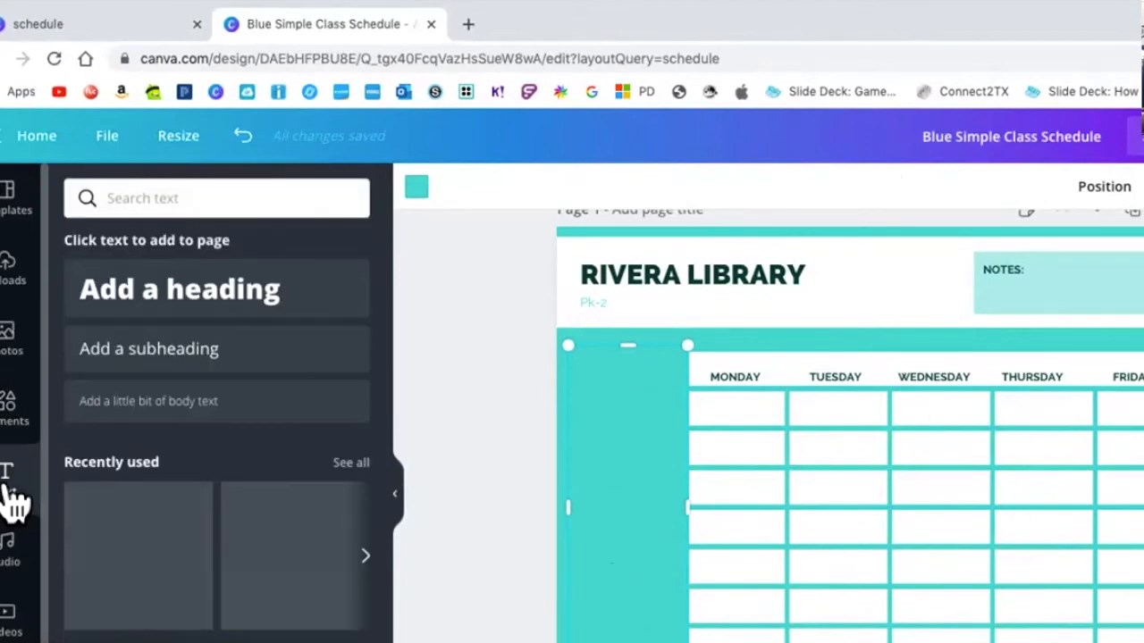
left_click_drag(148, 349, 911, 471)
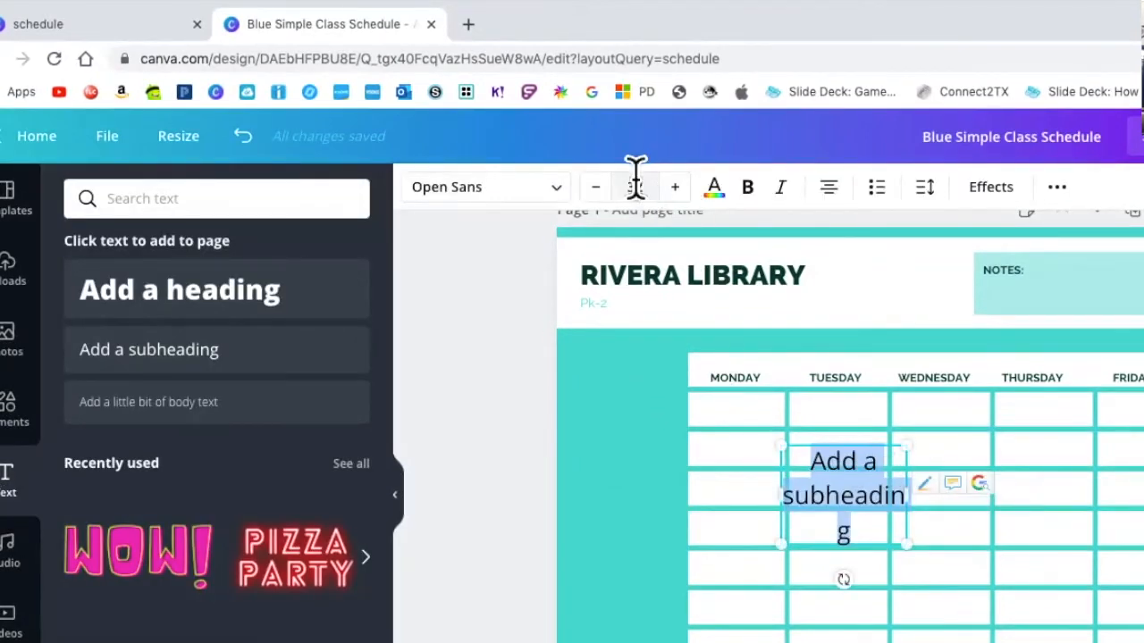
left_click(594, 188)
left_click(594, 188)
left_click(594, 189)
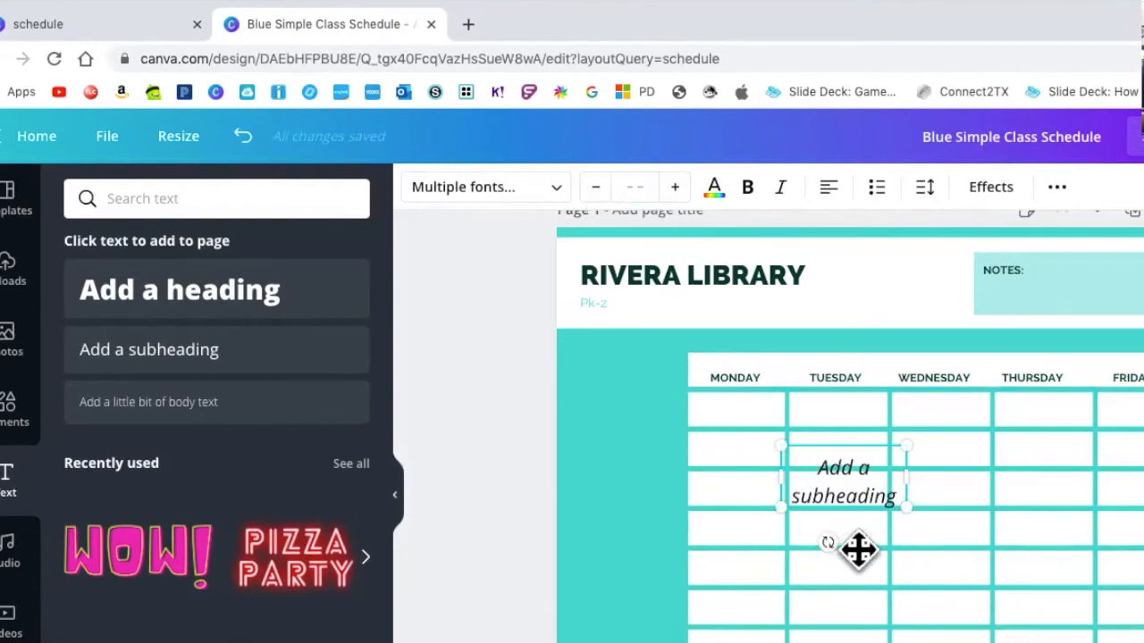
Move the subheading text box to the first rows of the Monday column.
left_click_drag(827, 542, 849, 554)
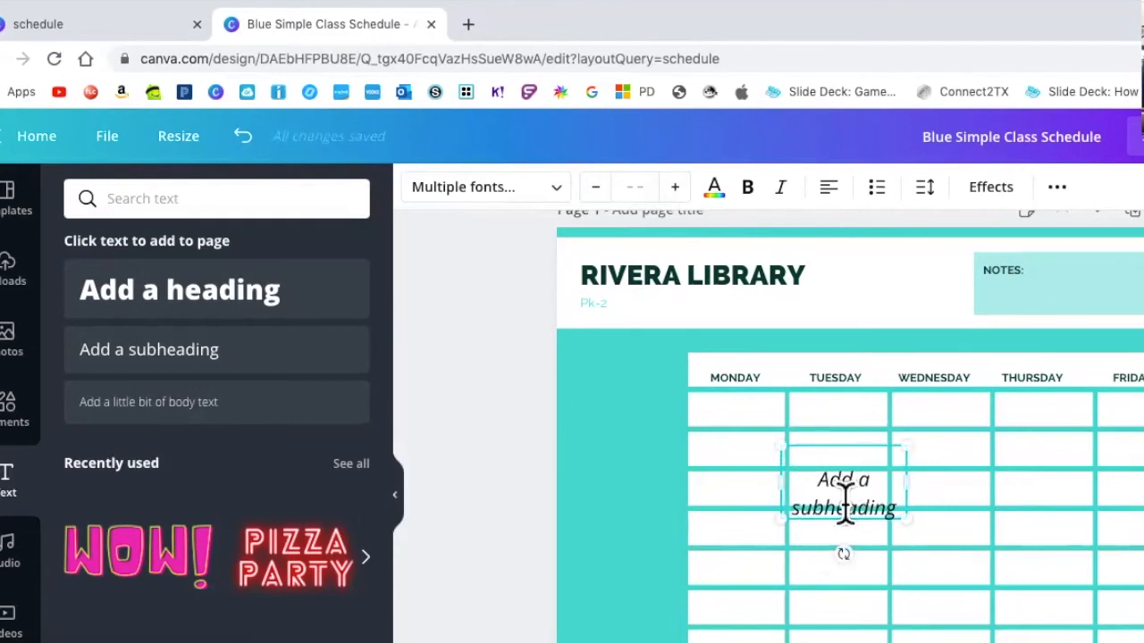
left_click(888, 528)
left_click_drag(868, 503, 760, 411)
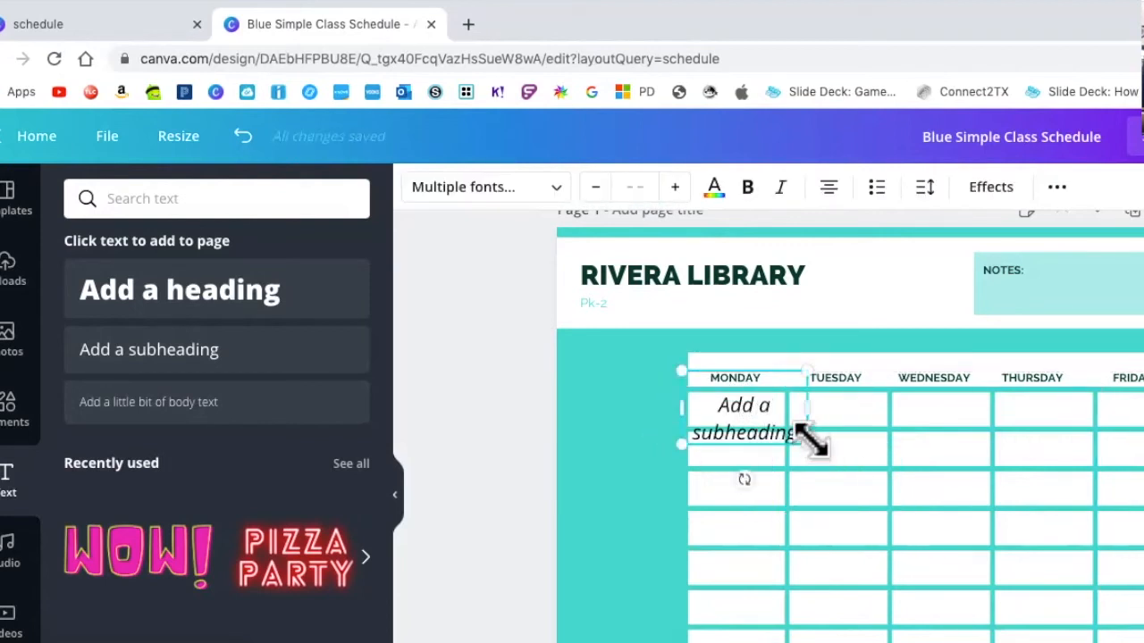
Shrink the subheading text box to fit the Monday column and stack two duplicates of it in the rows below.
left_click_drag(802, 441, 777, 424)
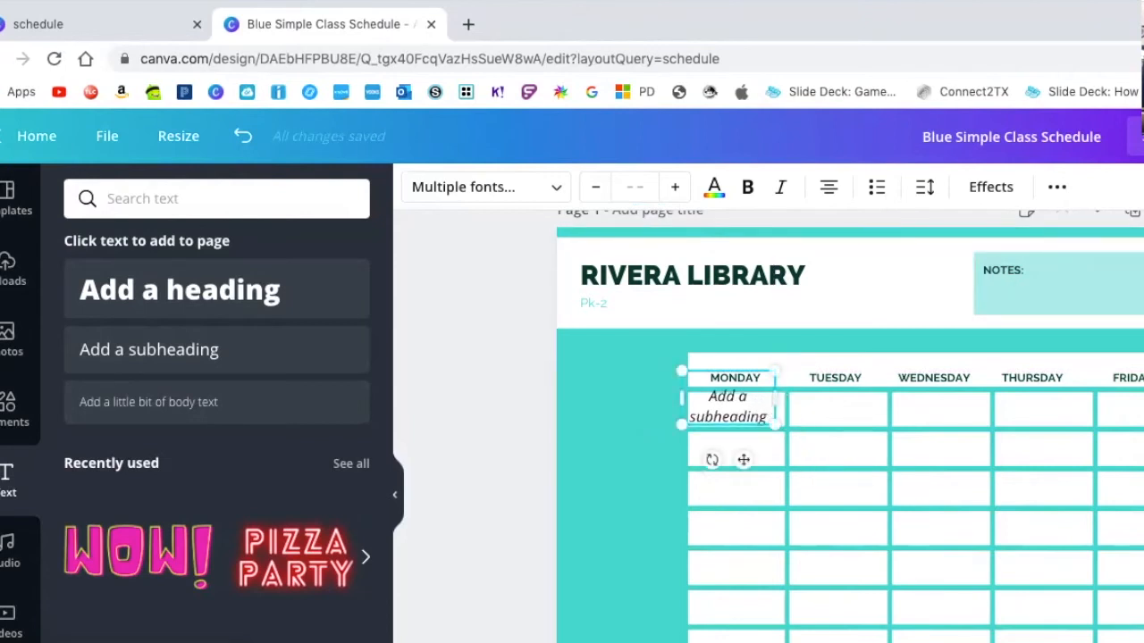
key("ctrl+d")
left_click_drag(758, 470, 754, 501)
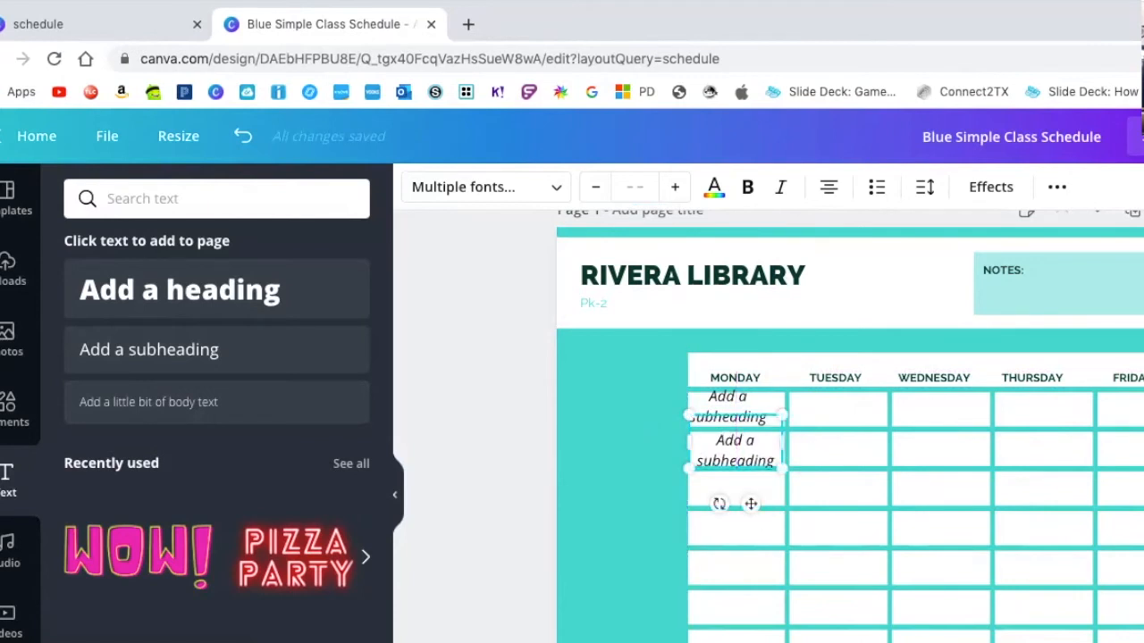
key("ctrl+d")
left_click_drag(766, 527, 752, 547)
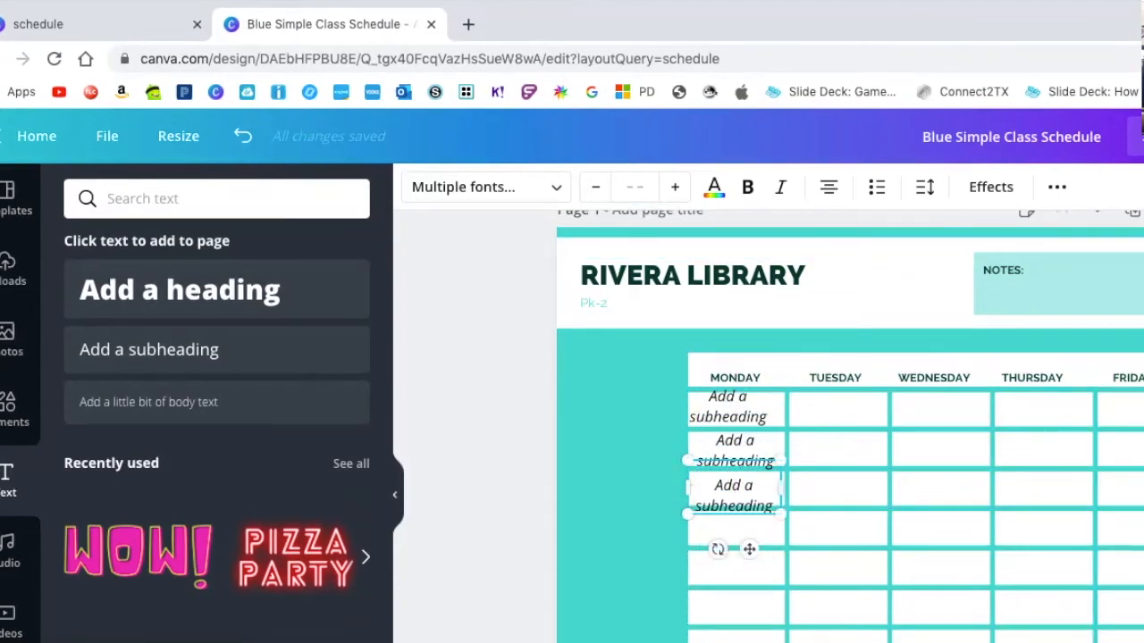
scroll(849, 429, "down", 5)
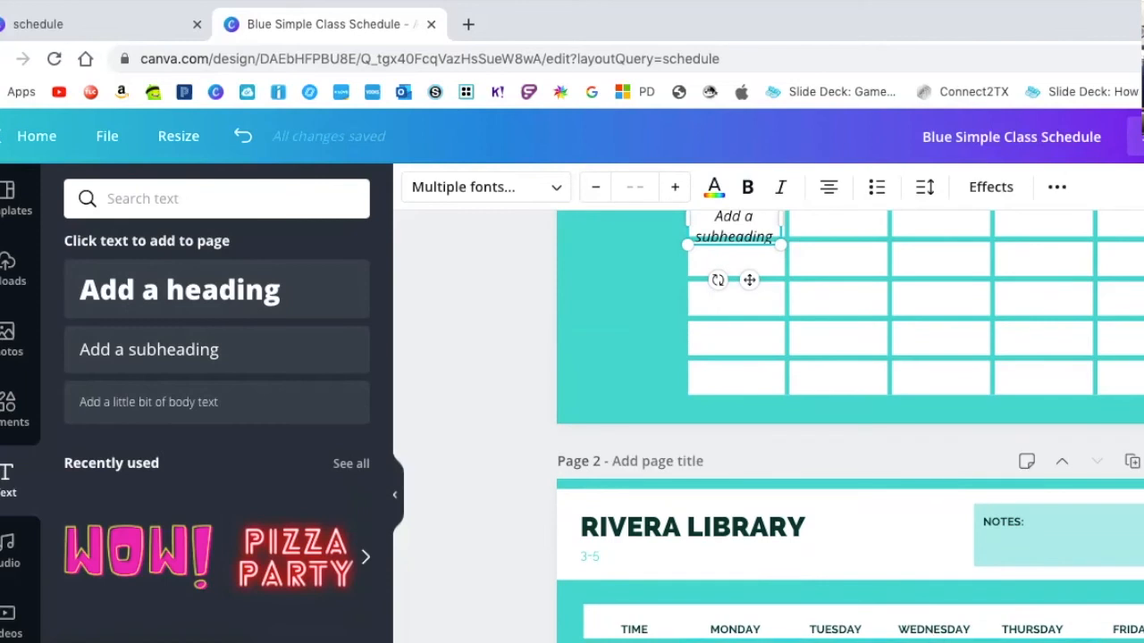
scroll(849, 428, "up", 6)
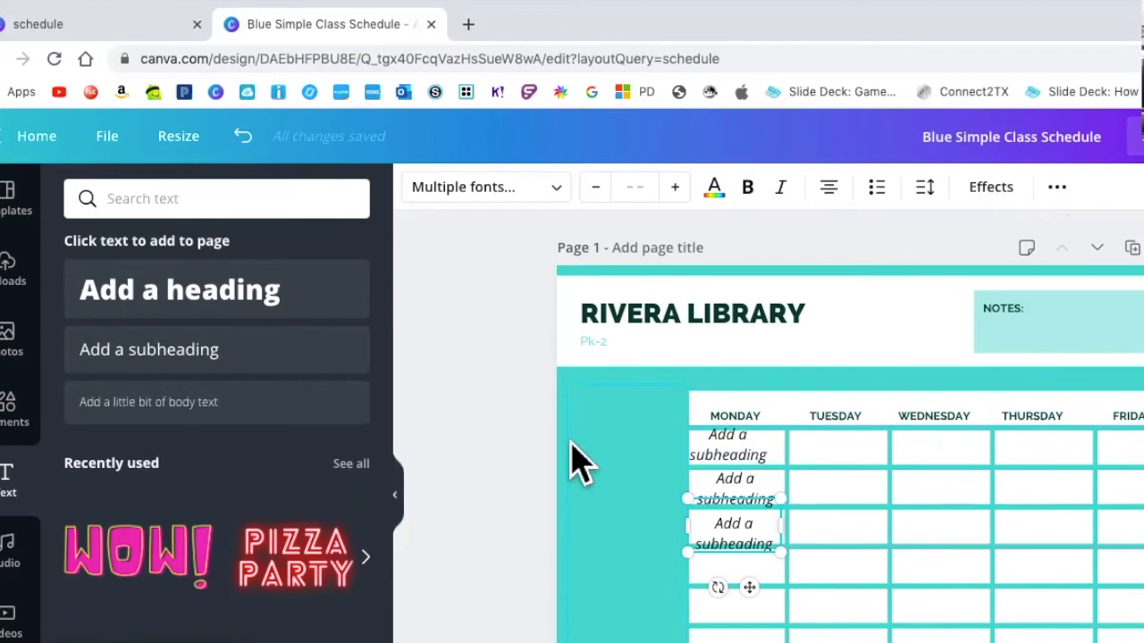
Replace the rectangle search in the elements library with a search for "friday".
left_click(14, 436)
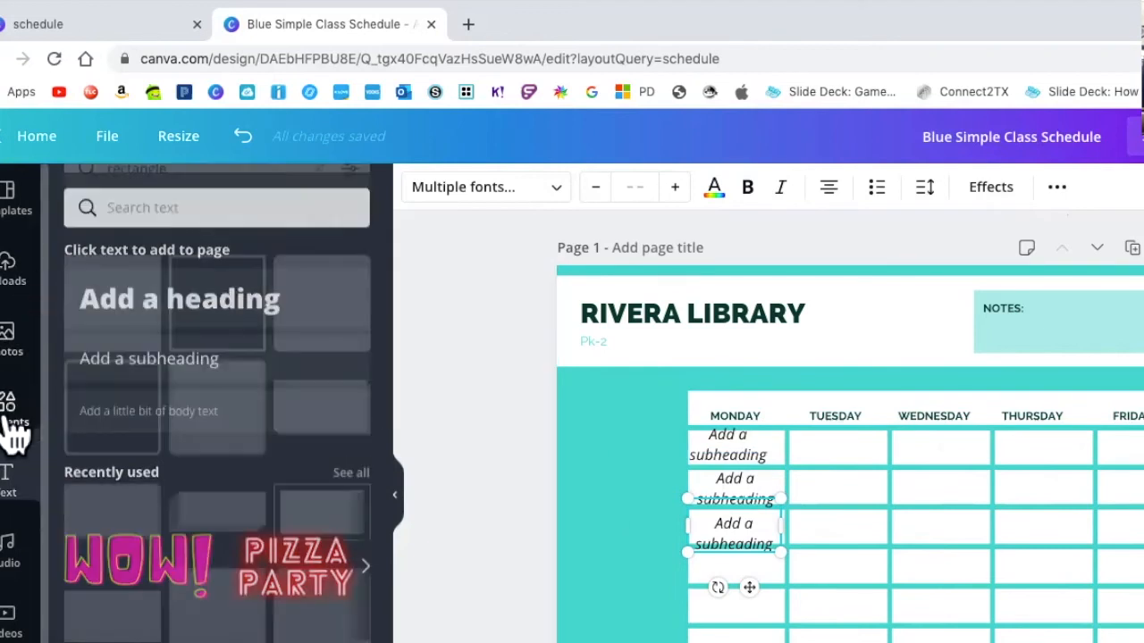
left_click(177, 198)
key("BackSpace")
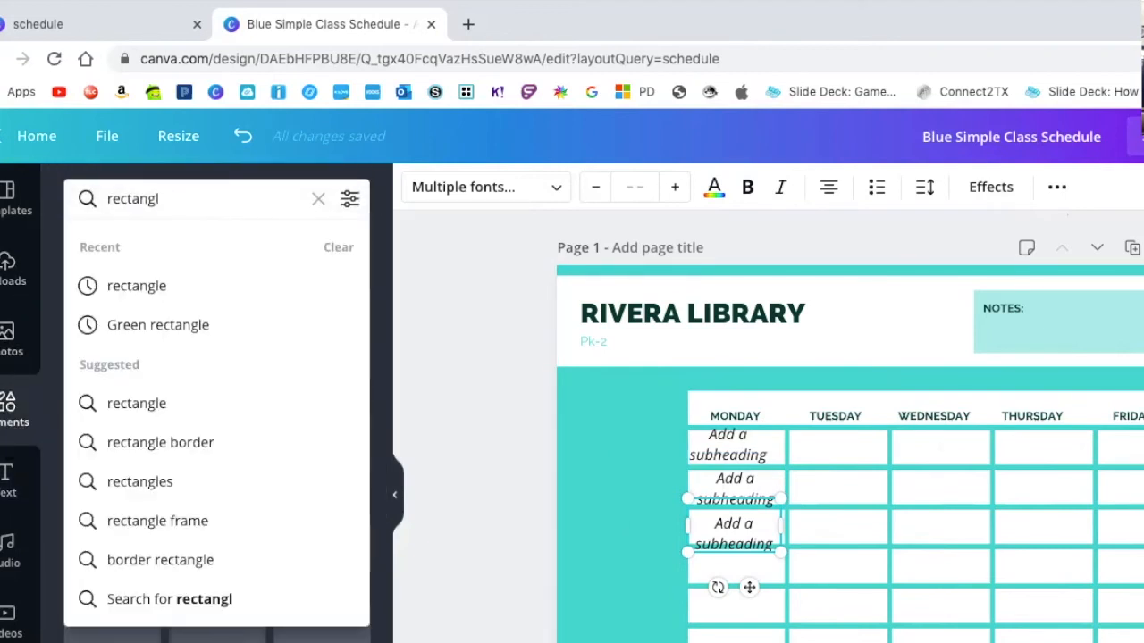
key("BackSpace")
key("BackSpace")
key("BackSpace")
key("BackSpace")
key("BackSpace")
key("BackSpace")
type("f")
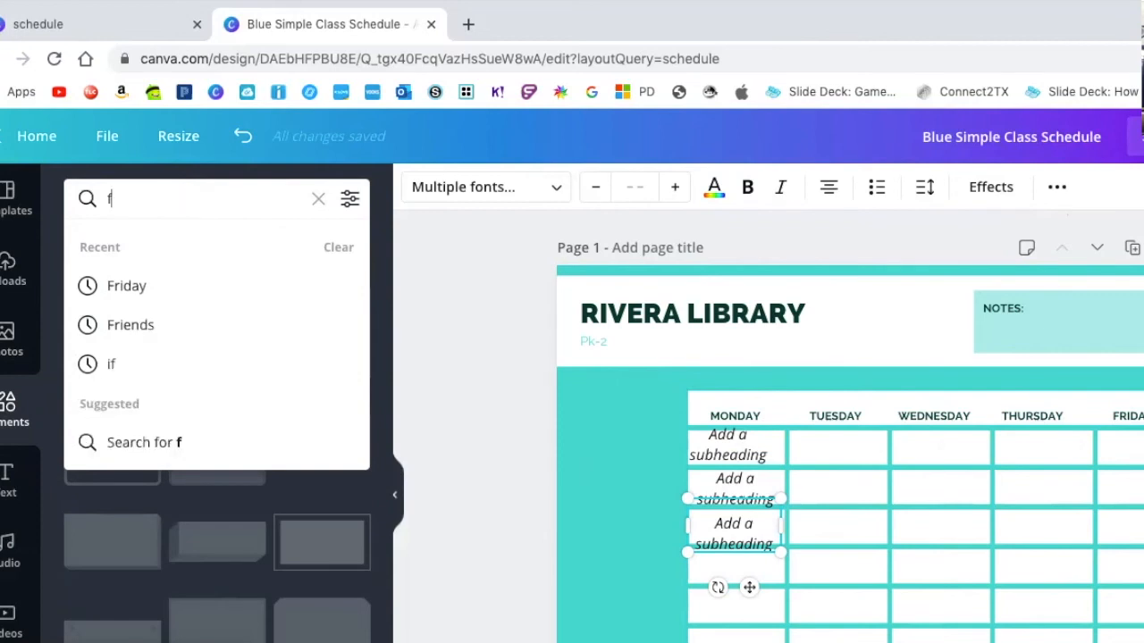
type("riday")
key("Return")
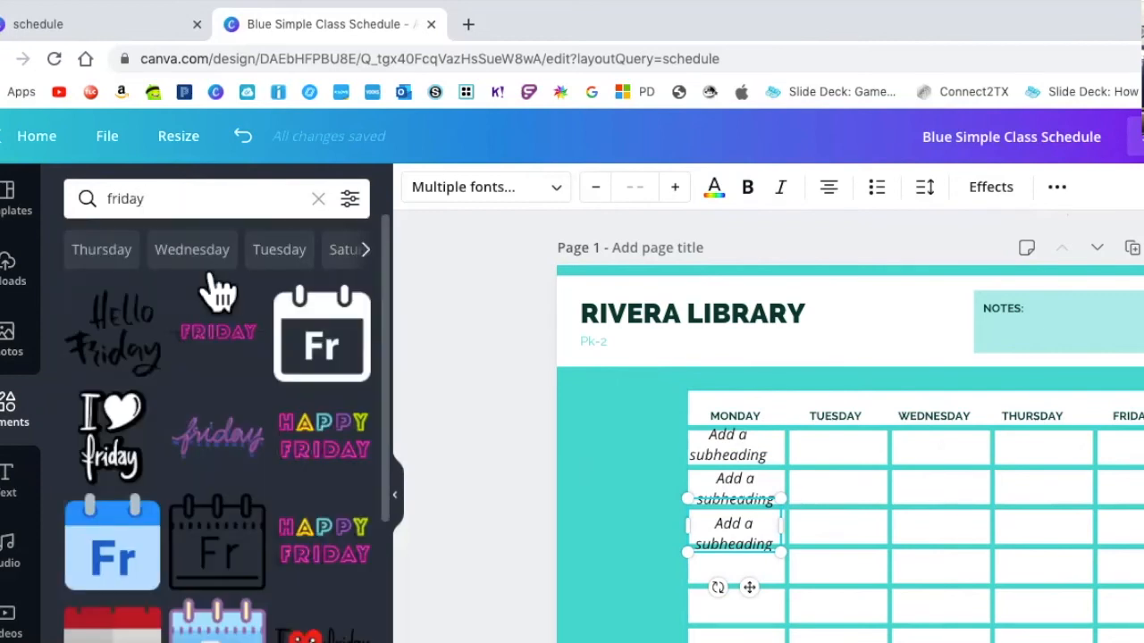
Filter the "friday" element results to show only animated graphics.
left_click(349, 199)
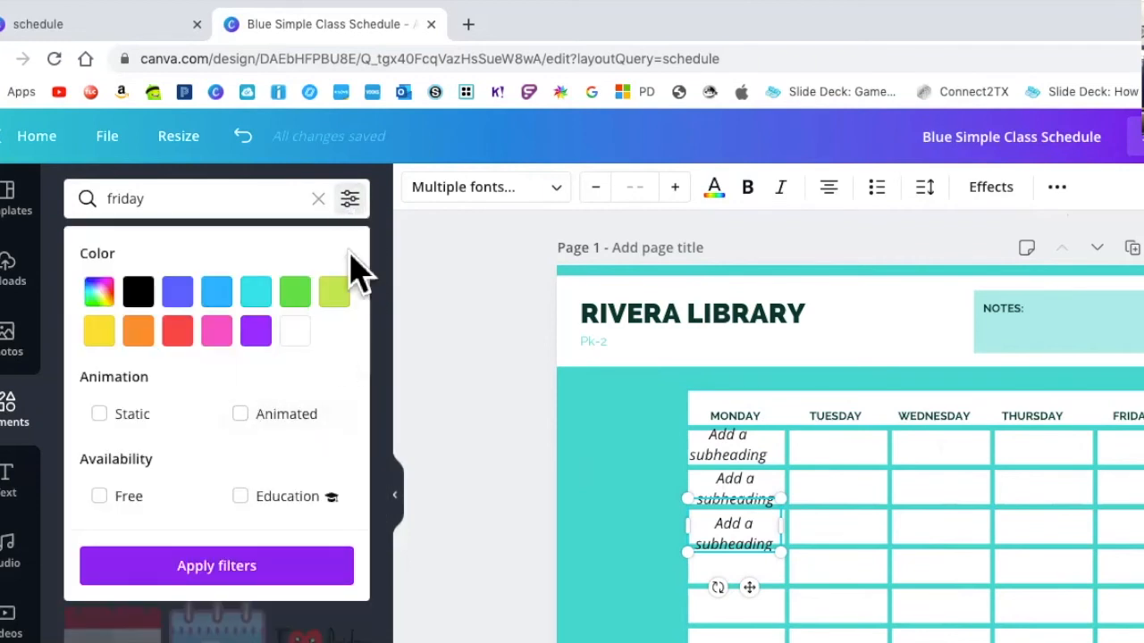
left_click(241, 415)
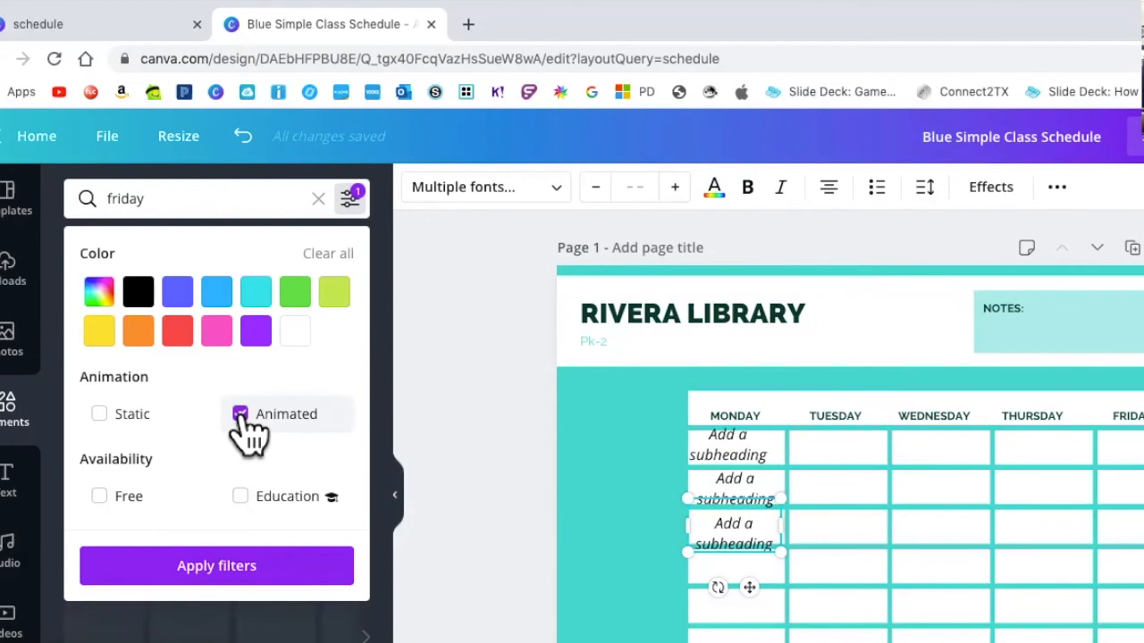
left_click(214, 572)
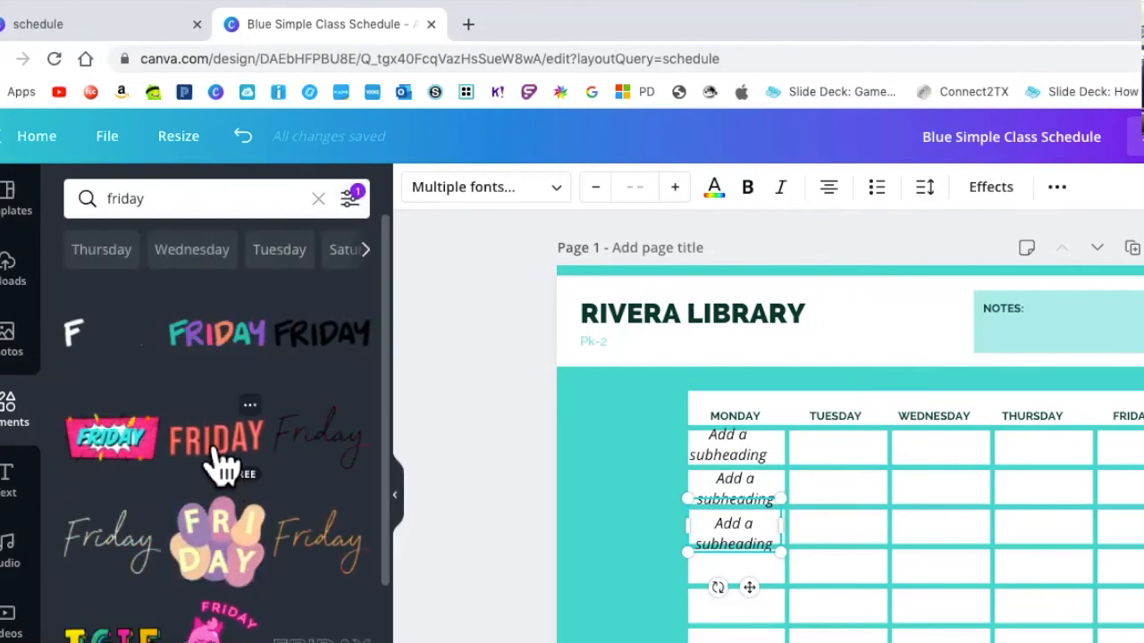
Add the red animated FRIDAY graphic to page 1, shrink it to about column width, and place it above the Friday heading.
left_click_drag(222, 463, 1039, 346)
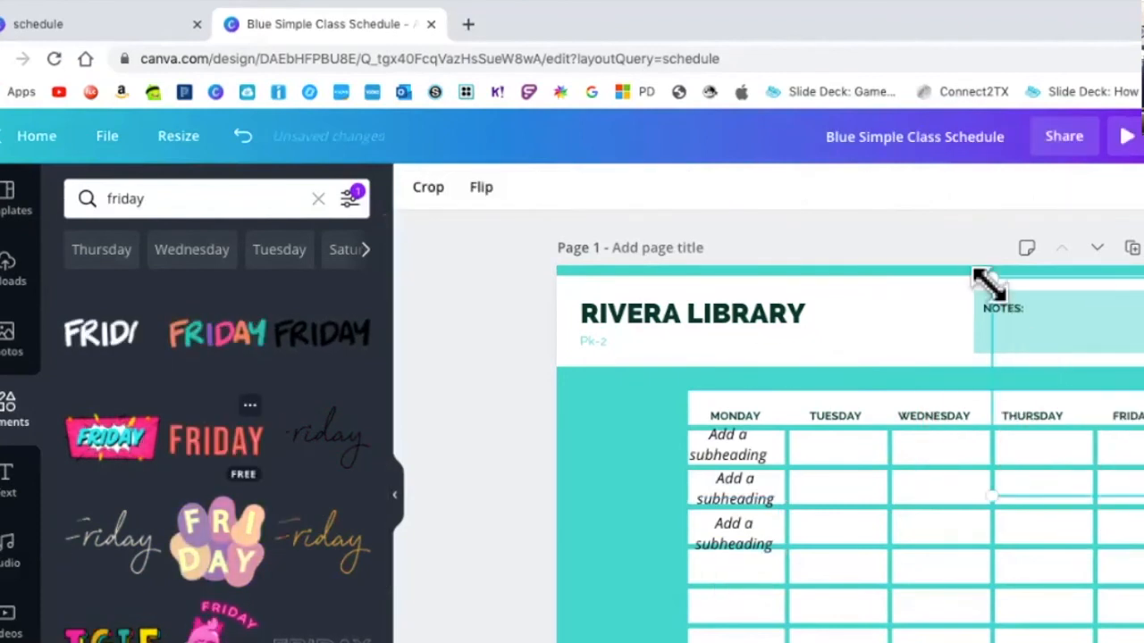
key("Delete")
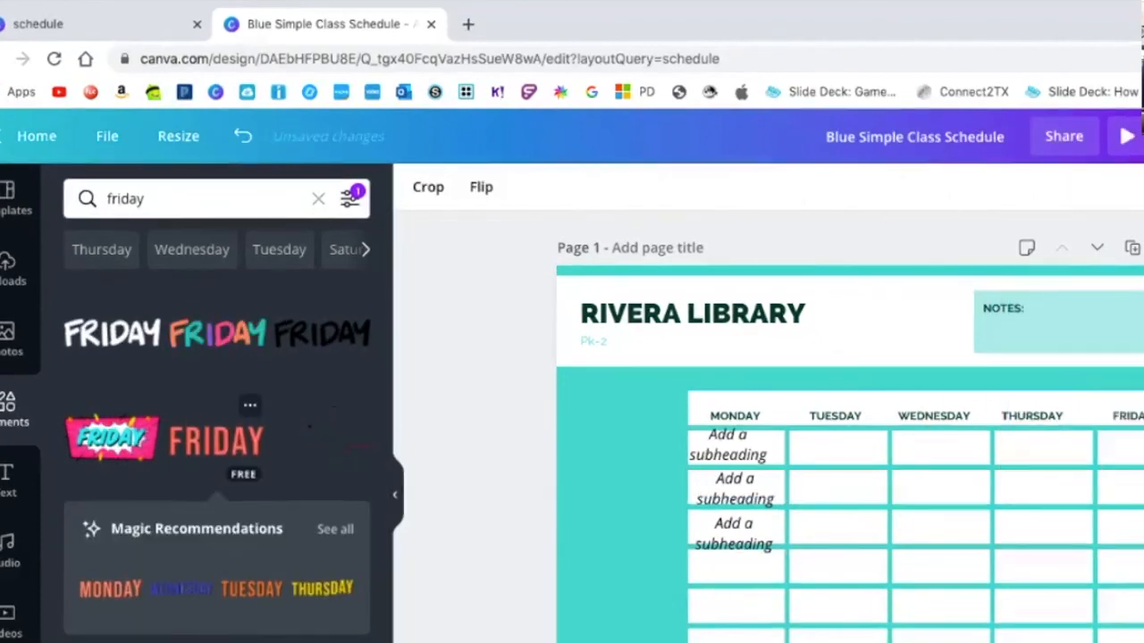
left_click_drag(1135, 420, 676, 447)
left_click_drag(1032, 393, 761, 514)
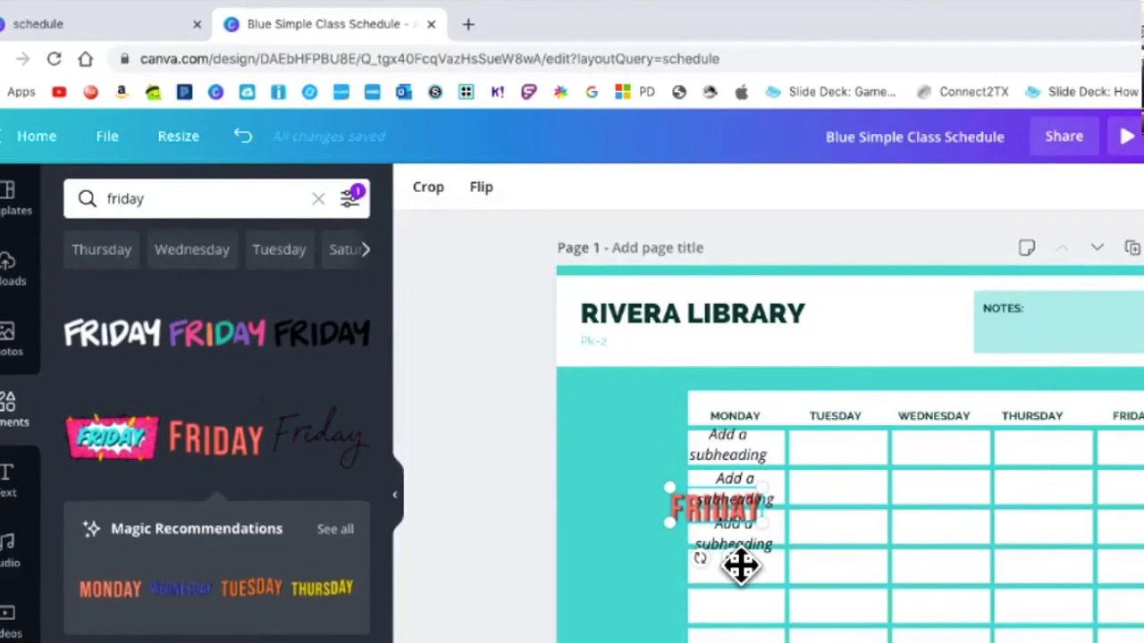
left_click_drag(732, 562, 1139, 427)
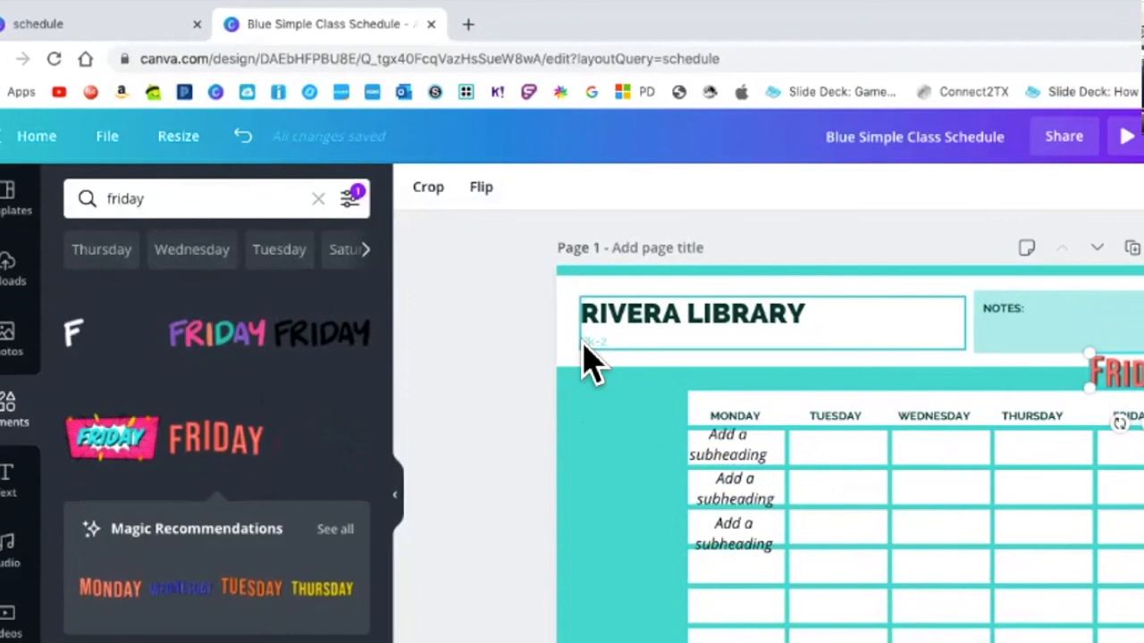
Duplicate the Pk-2 schedule page twice and look through the copies.
scroll(822, 546, "down", 3)
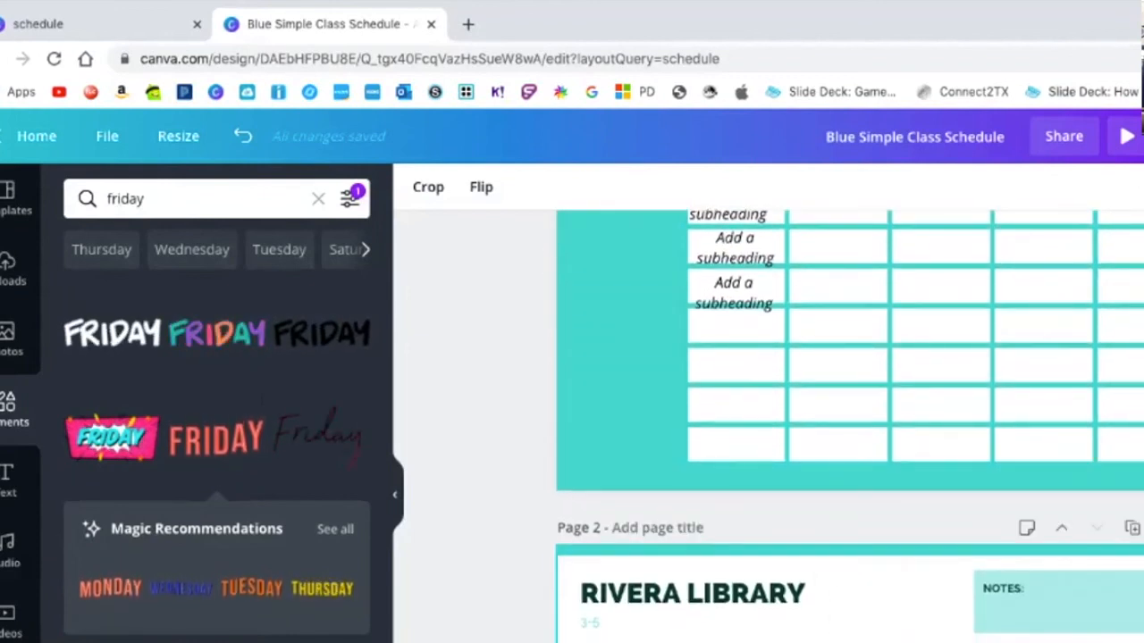
scroll(849, 420, "up", 3)
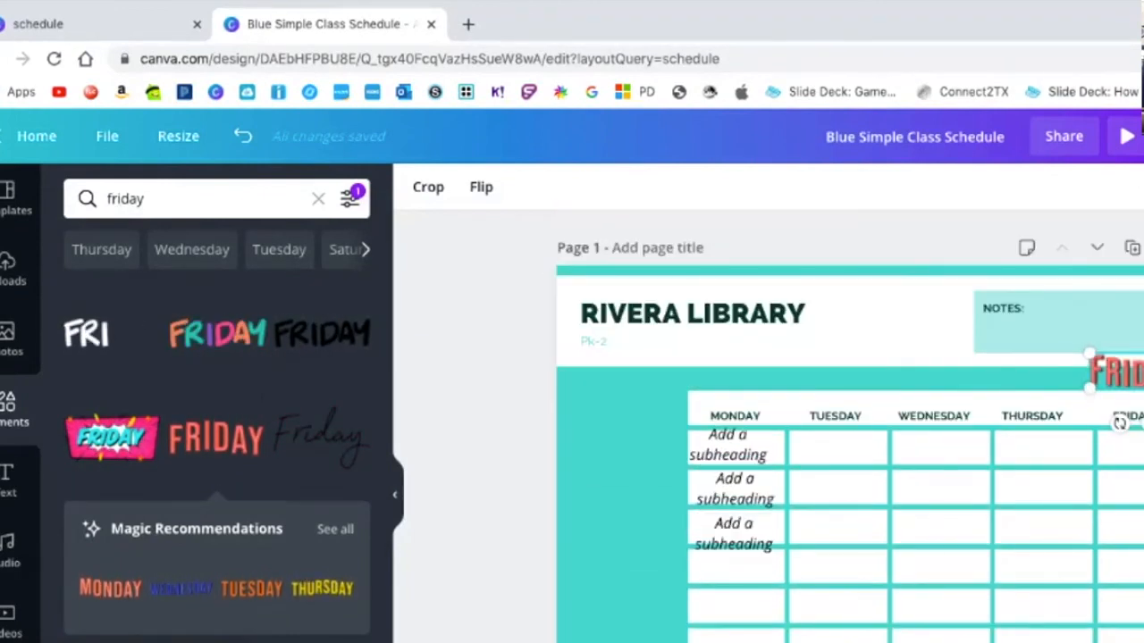
left_click(1131, 249)
left_click(1131, 250)
scroll(891, 400, "down", 10)
scroll(891, 400, "up", 6)
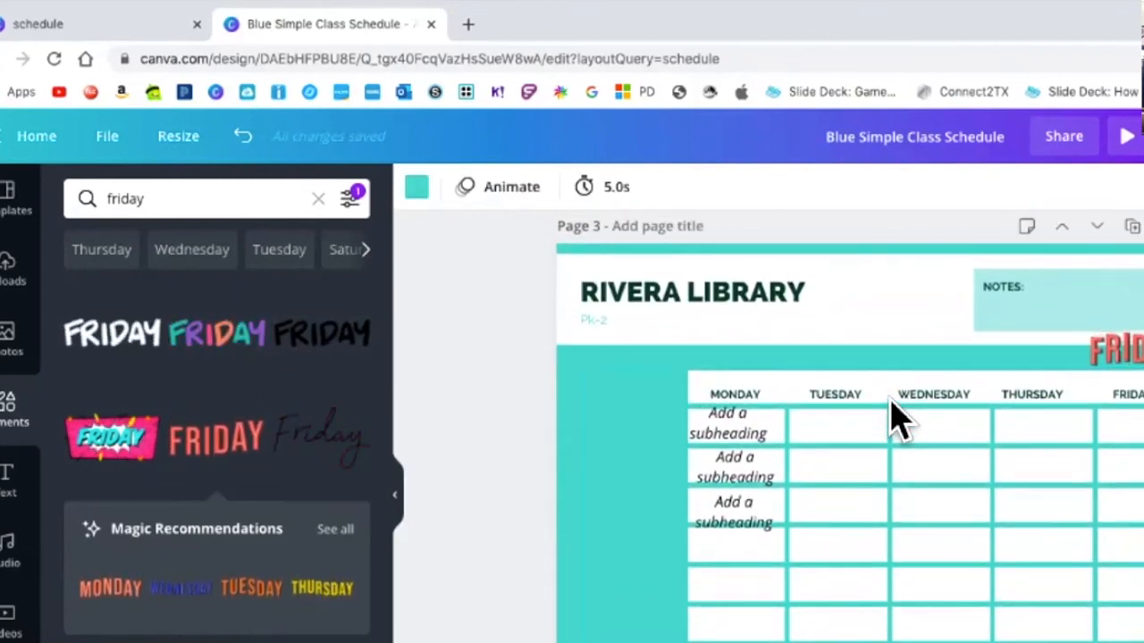
scroll(898, 420, "up", 5)
scroll(897, 420, "up", 8)
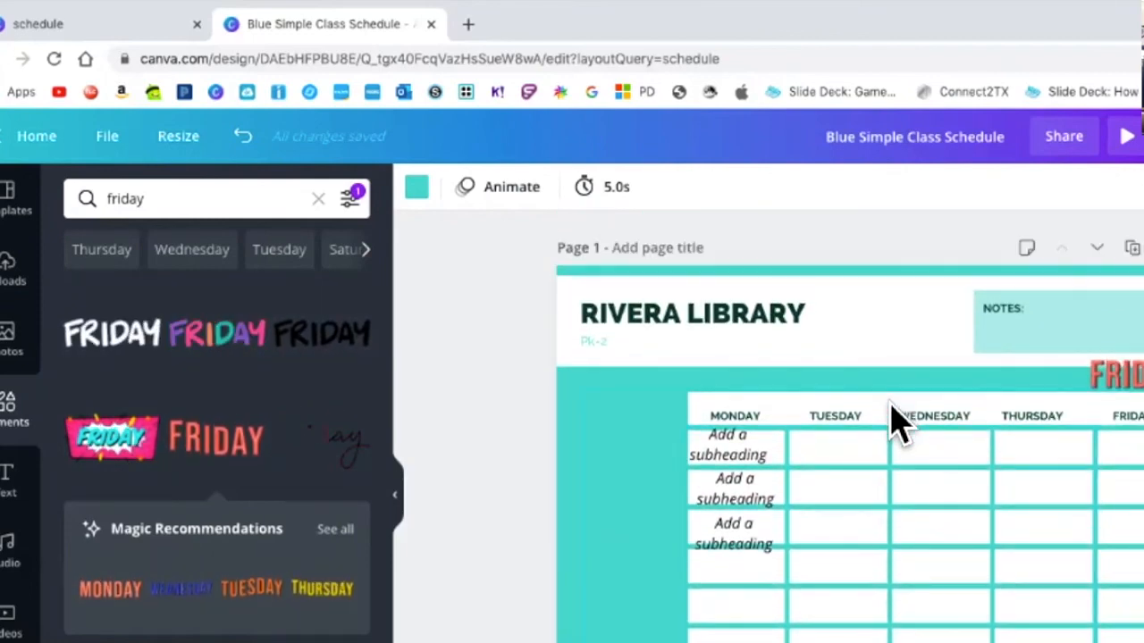
Move the FRIDAY graphic from the 3-5 schedule on page 1 down to the Pk-2 schedule on page 2.
scroll(1027, 536, "down", 2)
left_click(1065, 621)
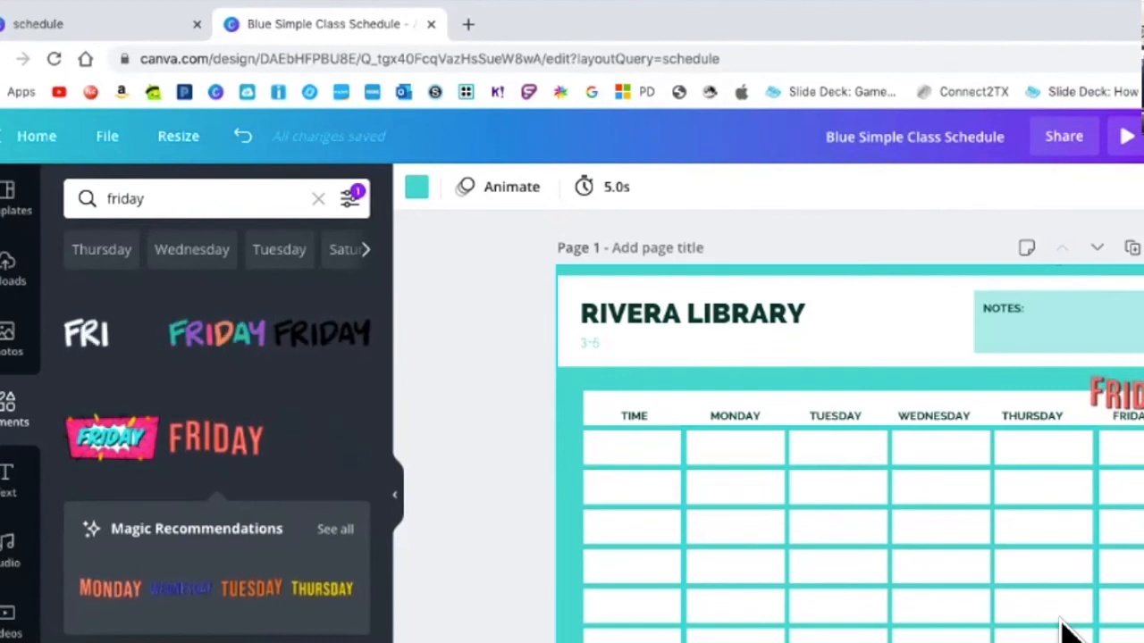
scroll(1067, 630, "down", 2)
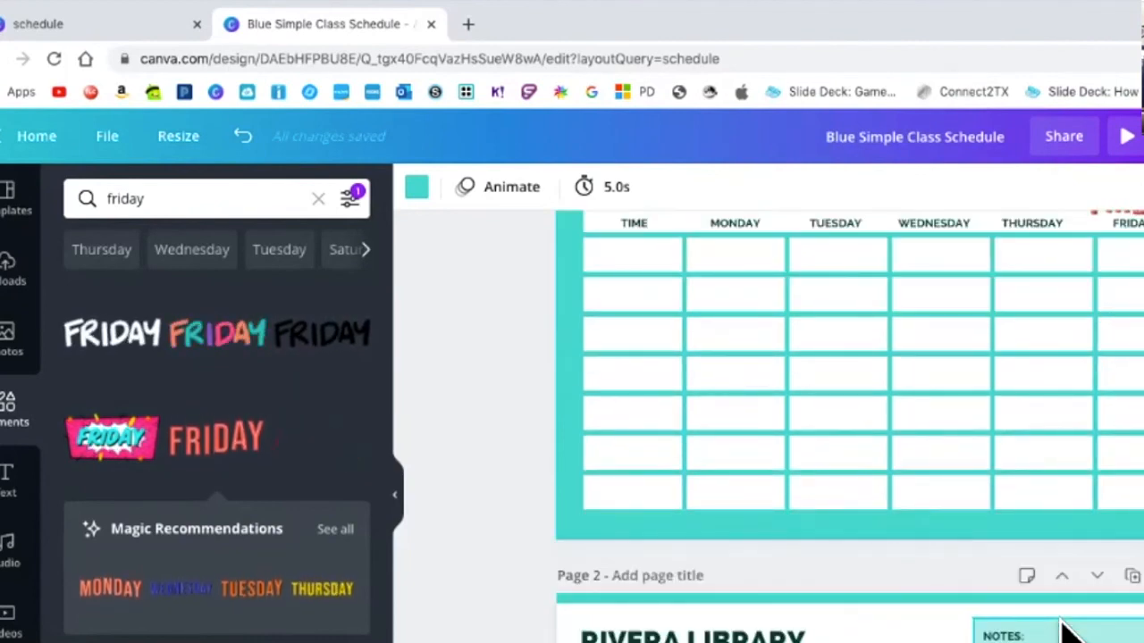
scroll(1063, 625, "up", 1)
left_click(1121, 239)
left_click_drag(1124, 238, 1133, 641)
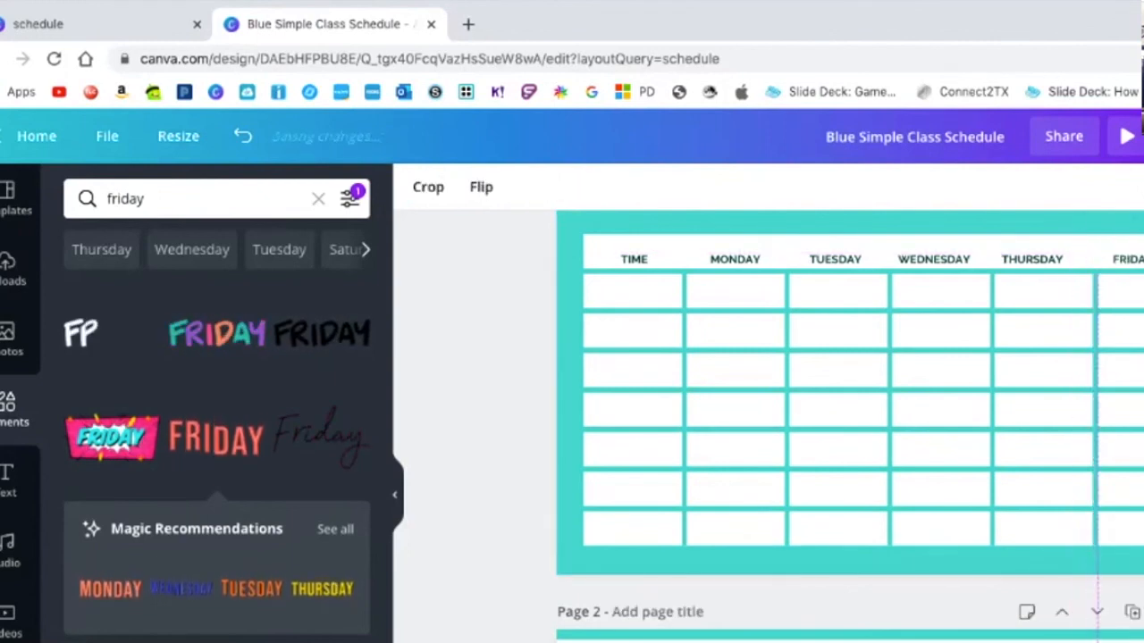
Review the schedule pages, return to the Pk-2 schedule on page 2, and switch the window to full screen.
scroll(848, 427, "down", 7)
scroll(849, 427, "down", 3)
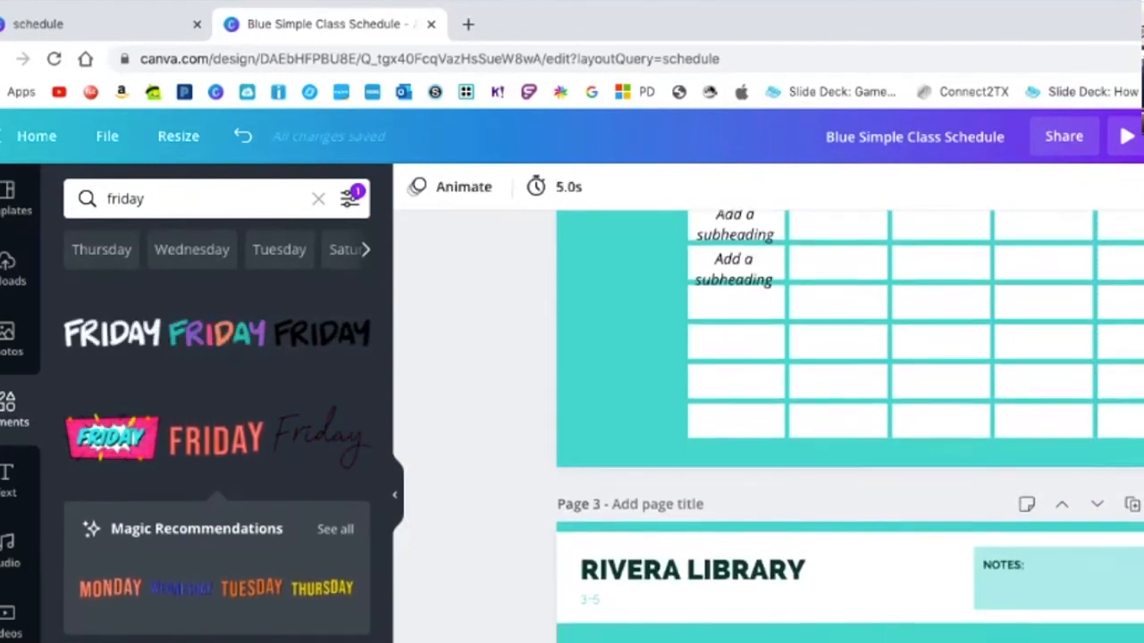
scroll(848, 427, "up", 6)
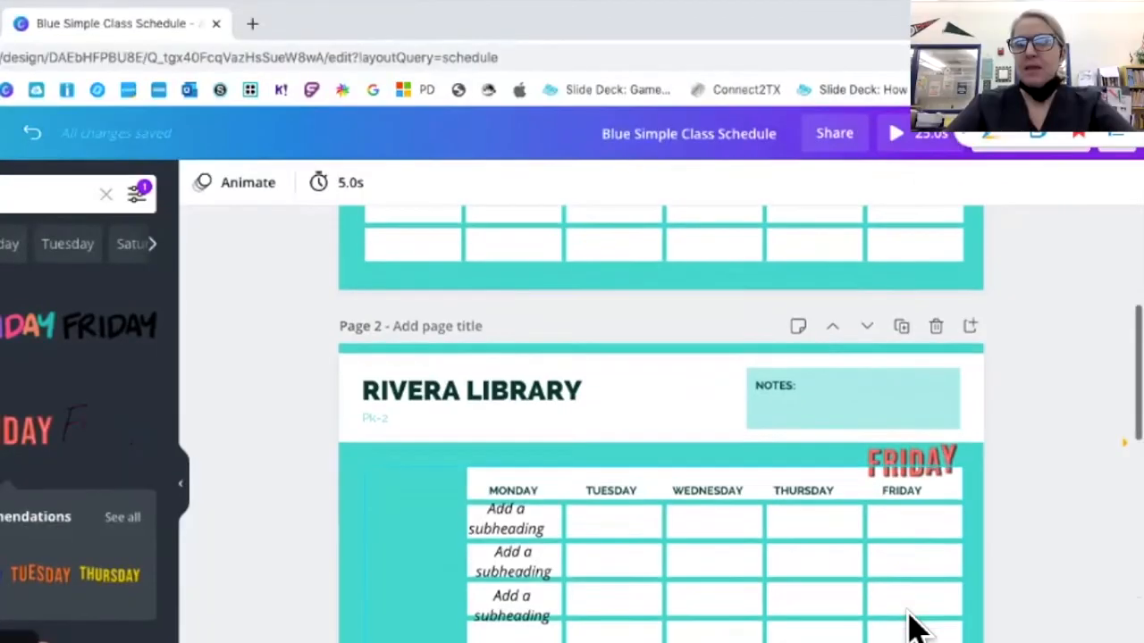
scroll(1141, 637, "down", 1)
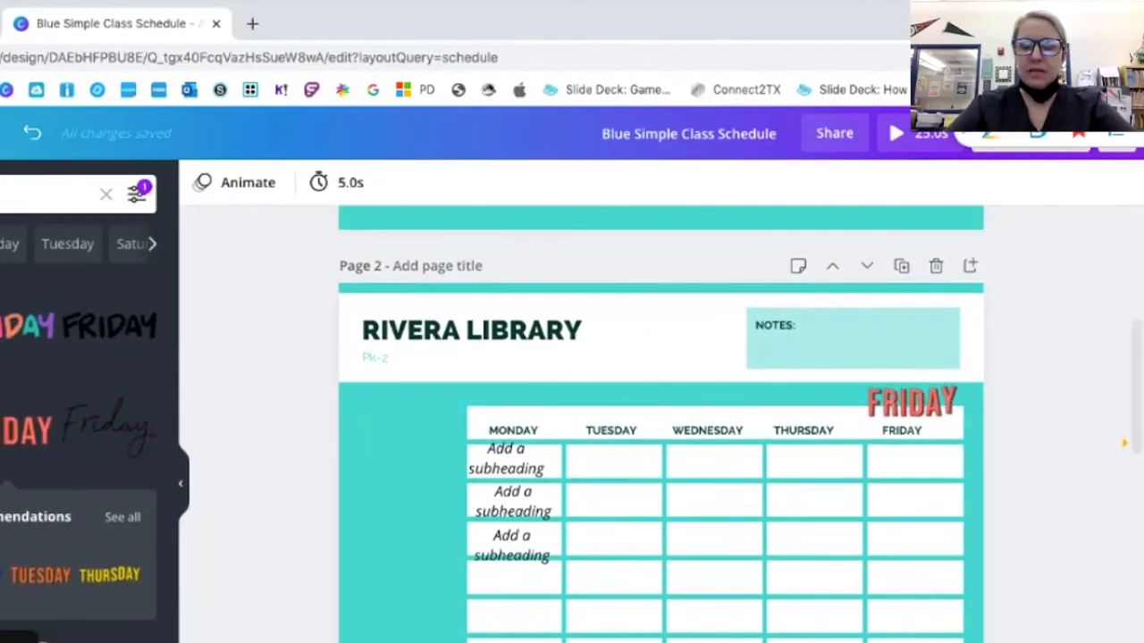
key("F11")
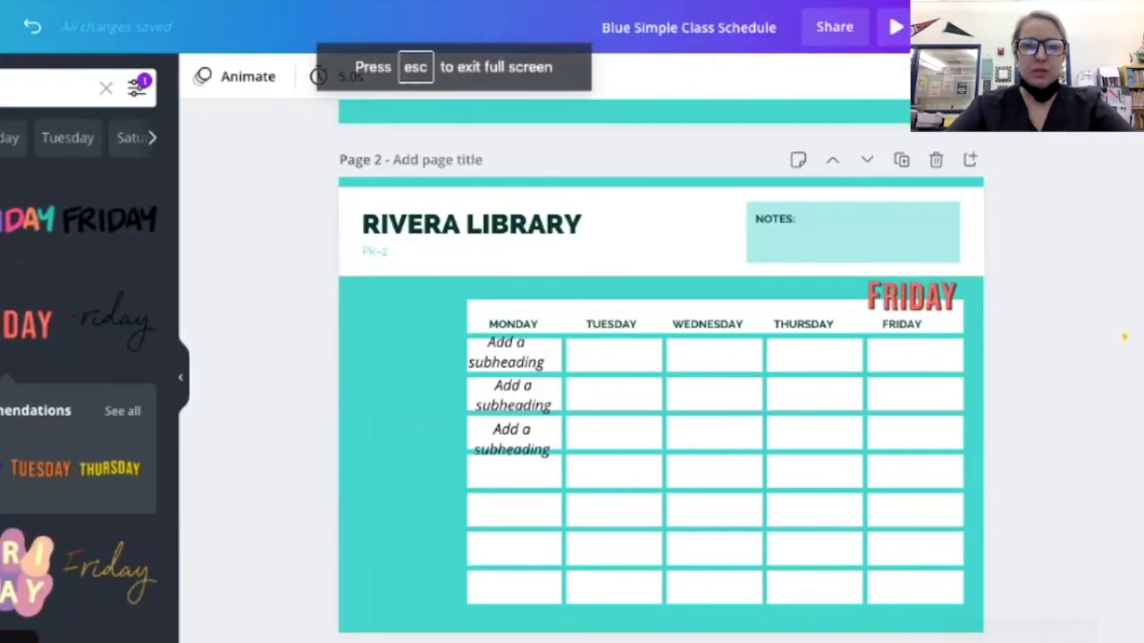